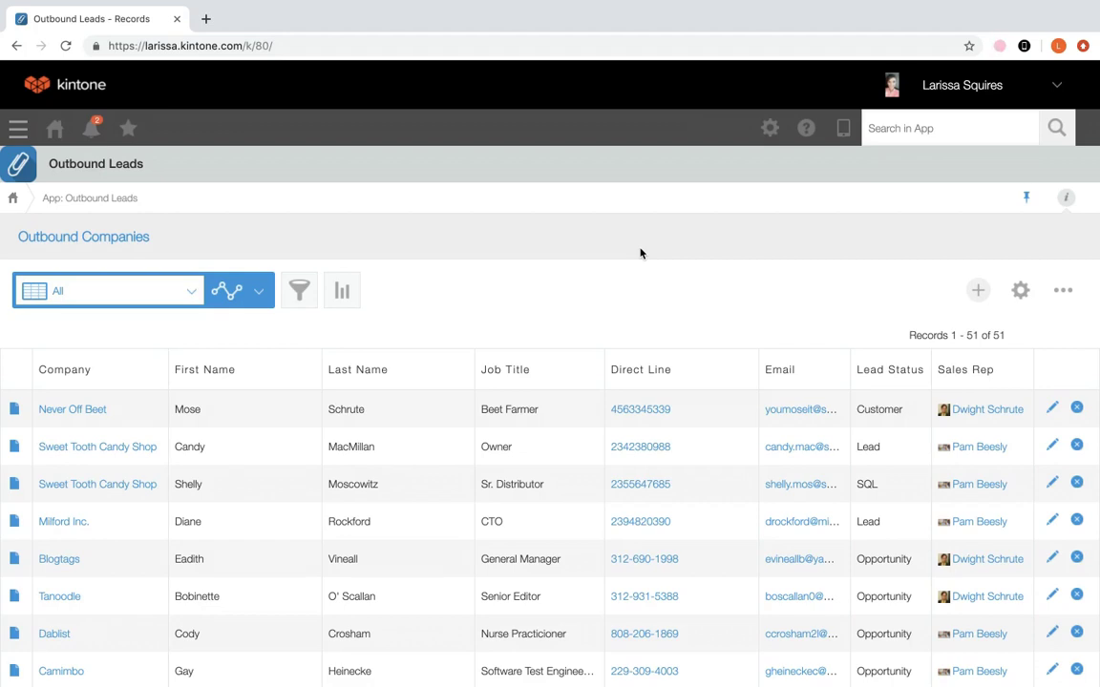
# Step: Filter the Outbound Leads records to those whose Lead Status includes Customer, and apply the filter
pyautogui.click(299, 288)
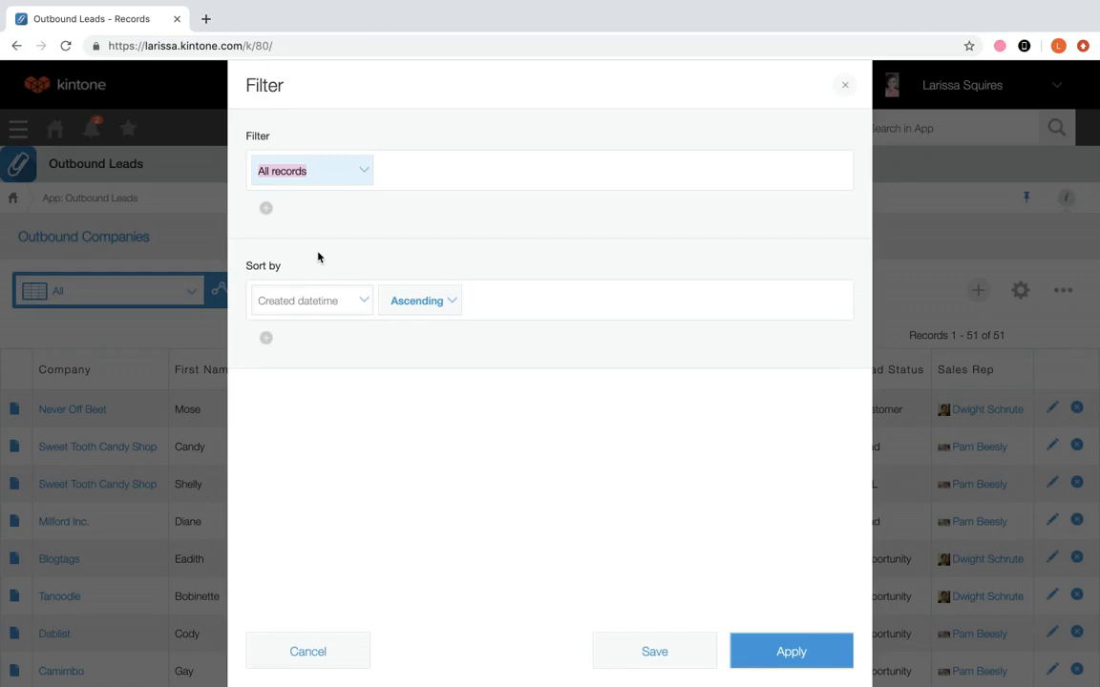
pyautogui.click(337, 178)
pyautogui.write('stat')
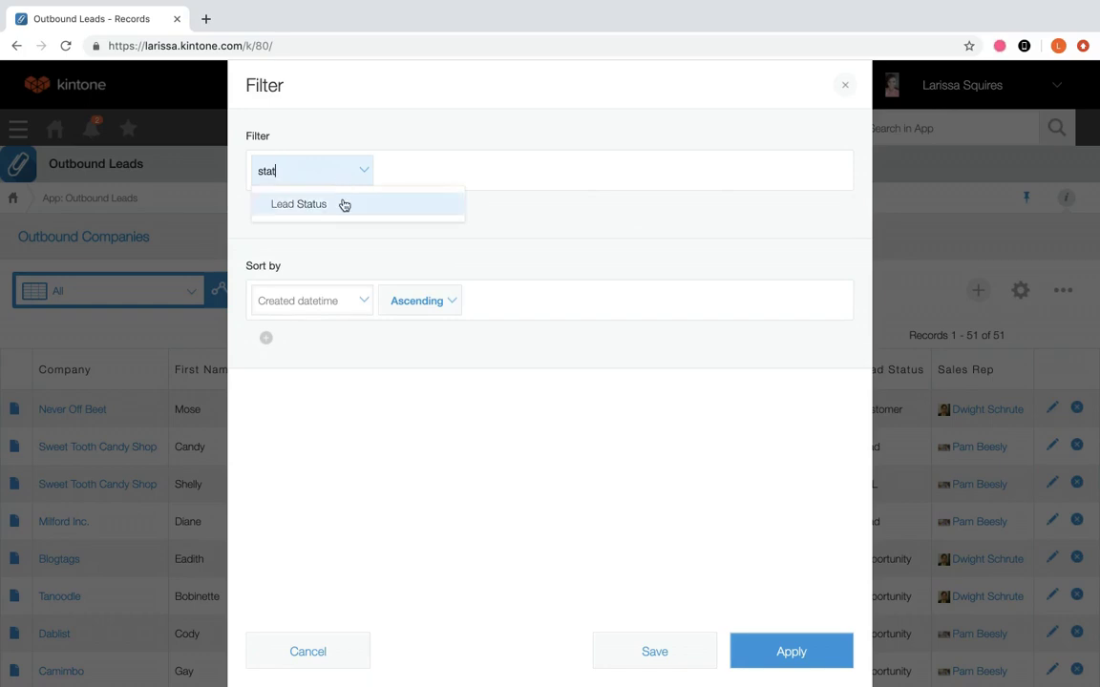
pyautogui.click(344, 204)
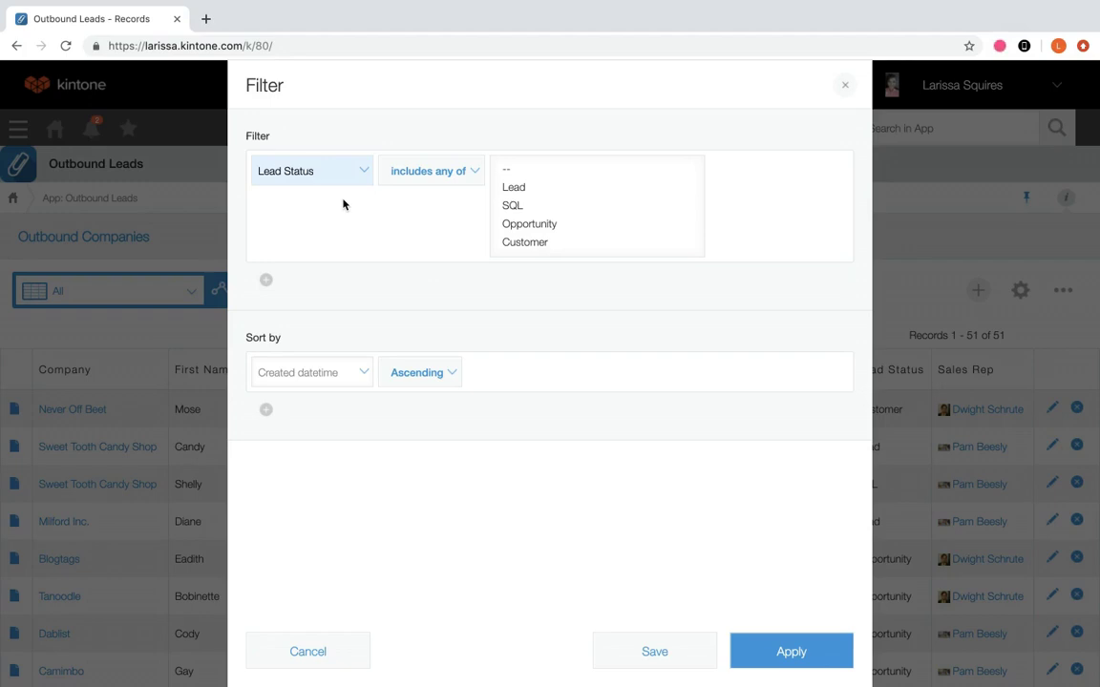
pyautogui.click(545, 242)
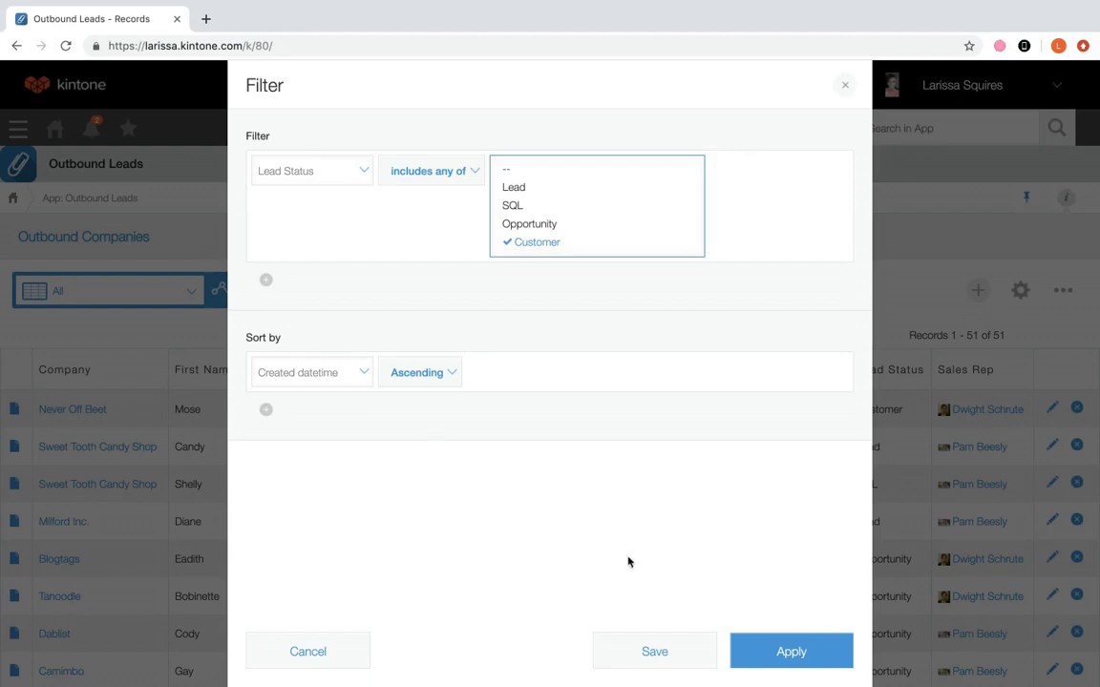
pyautogui.click(785, 654)
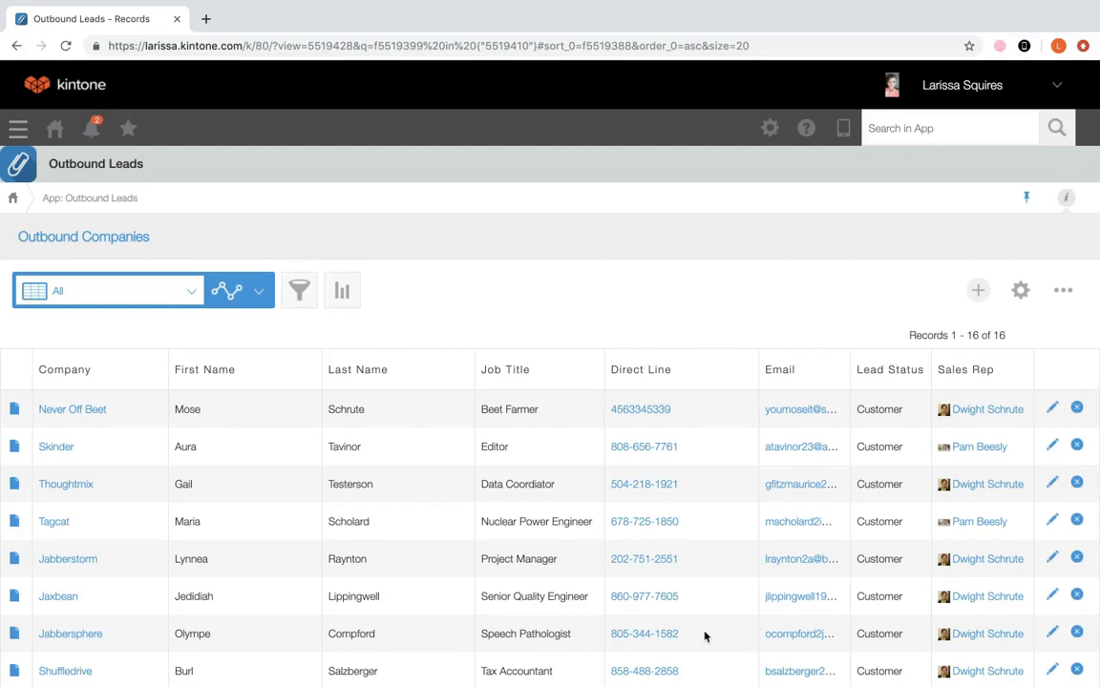
# Step: Save the current filter as a new view named "Customers" and check it in the list of views
pyautogui.click(299, 291)
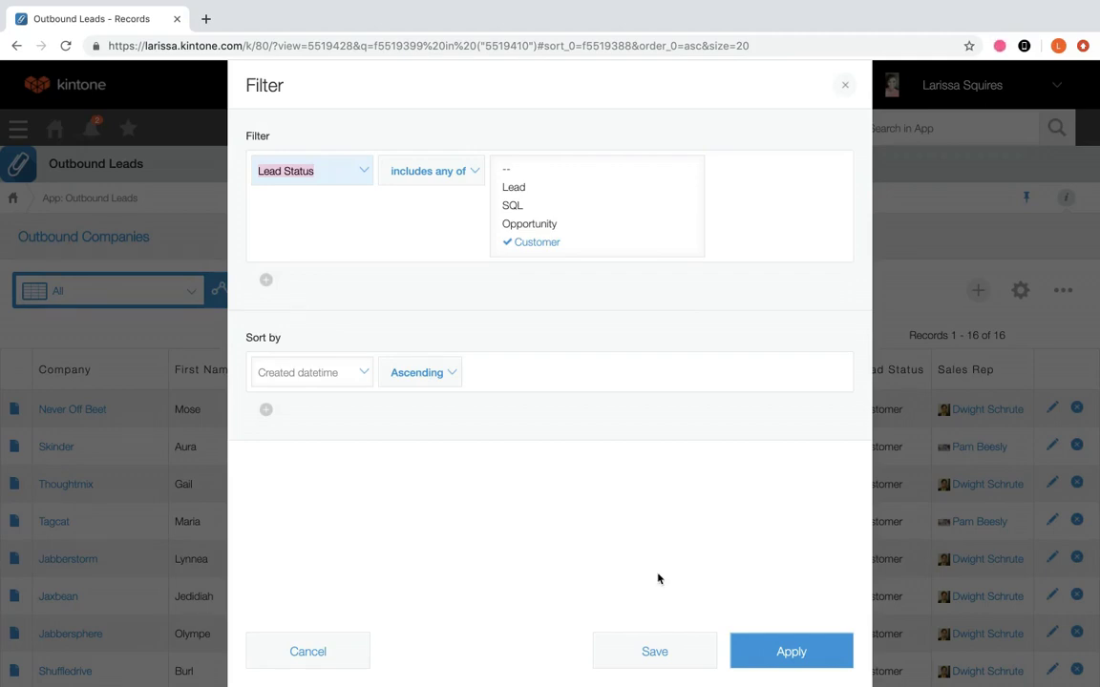
pyautogui.click(662, 645)
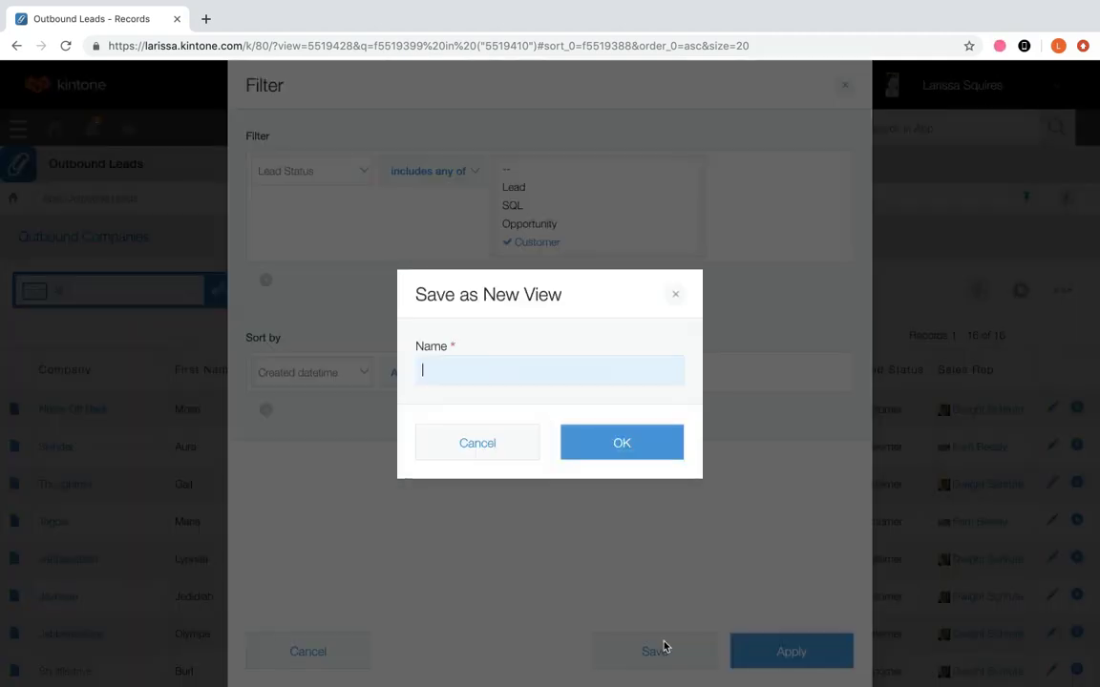
pyautogui.write('Customers')
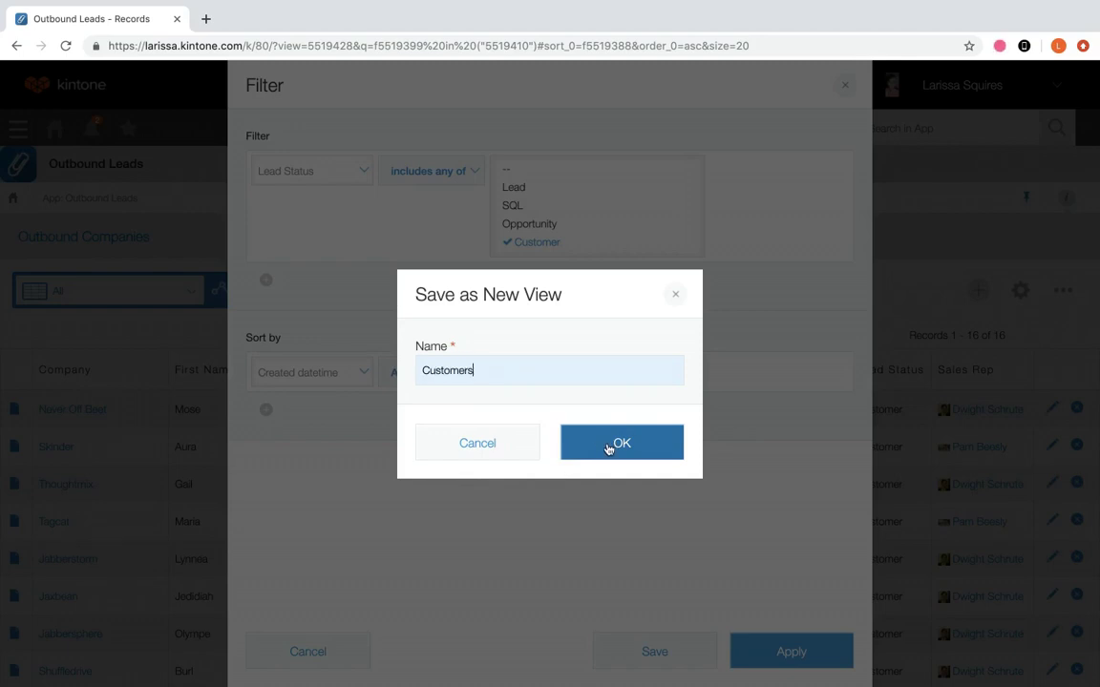
pyautogui.click(608, 449)
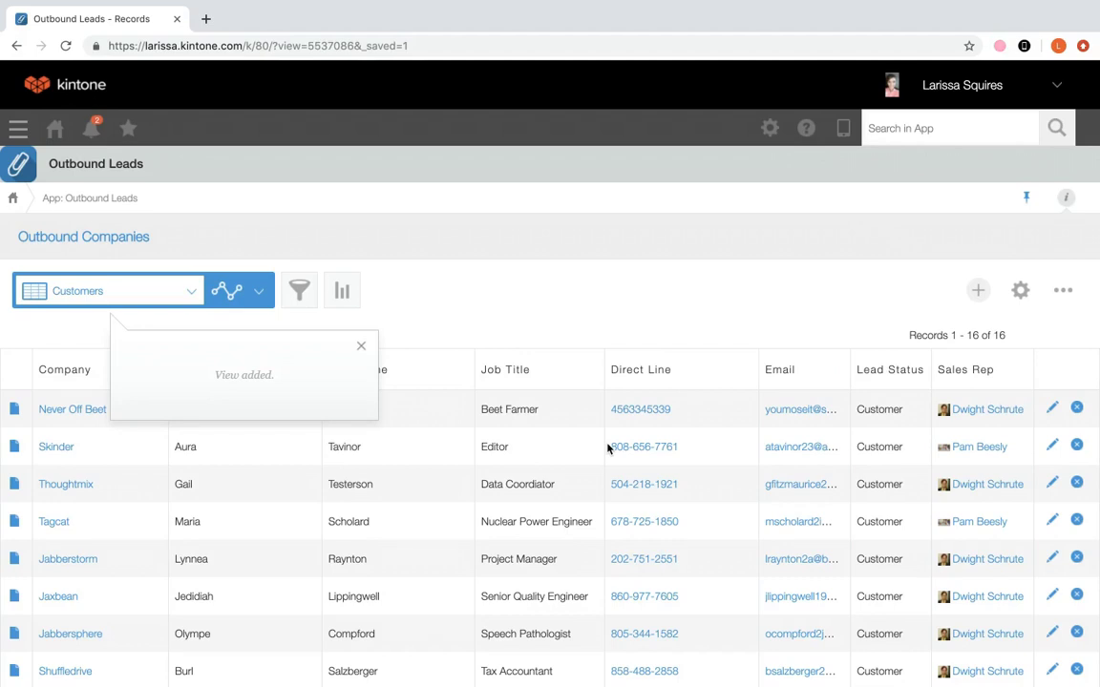
pyautogui.click(188, 297)
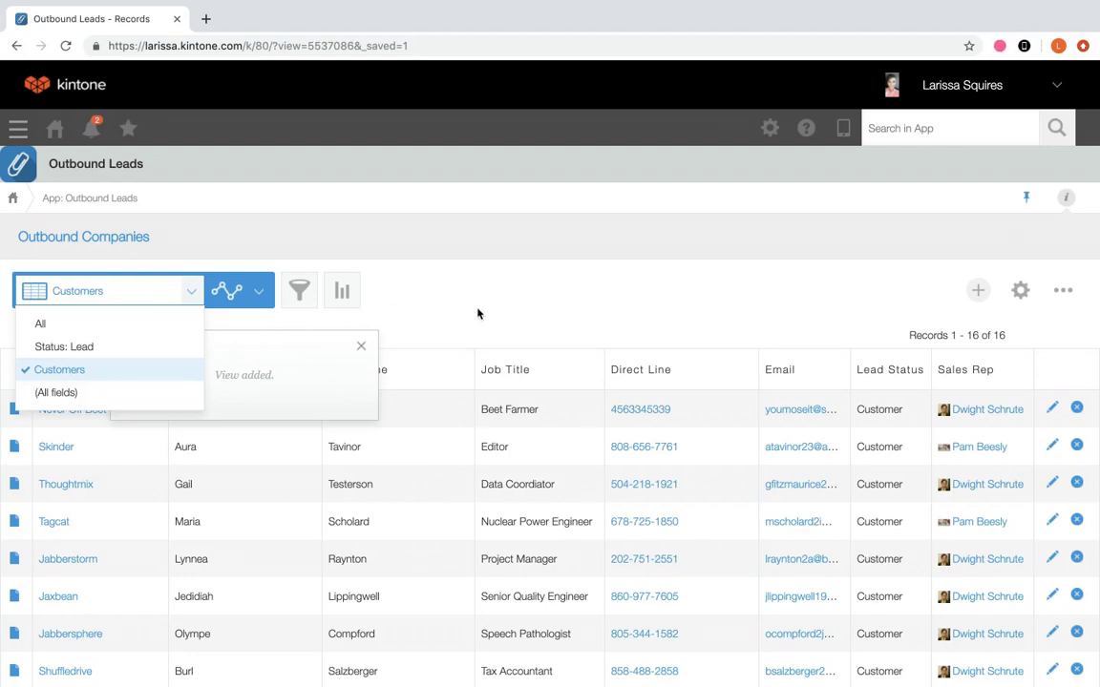
# Step: Bookmark the Customers view page under the name "Outbound Leads - Records" and dismiss the notice
pyautogui.click(128, 128)
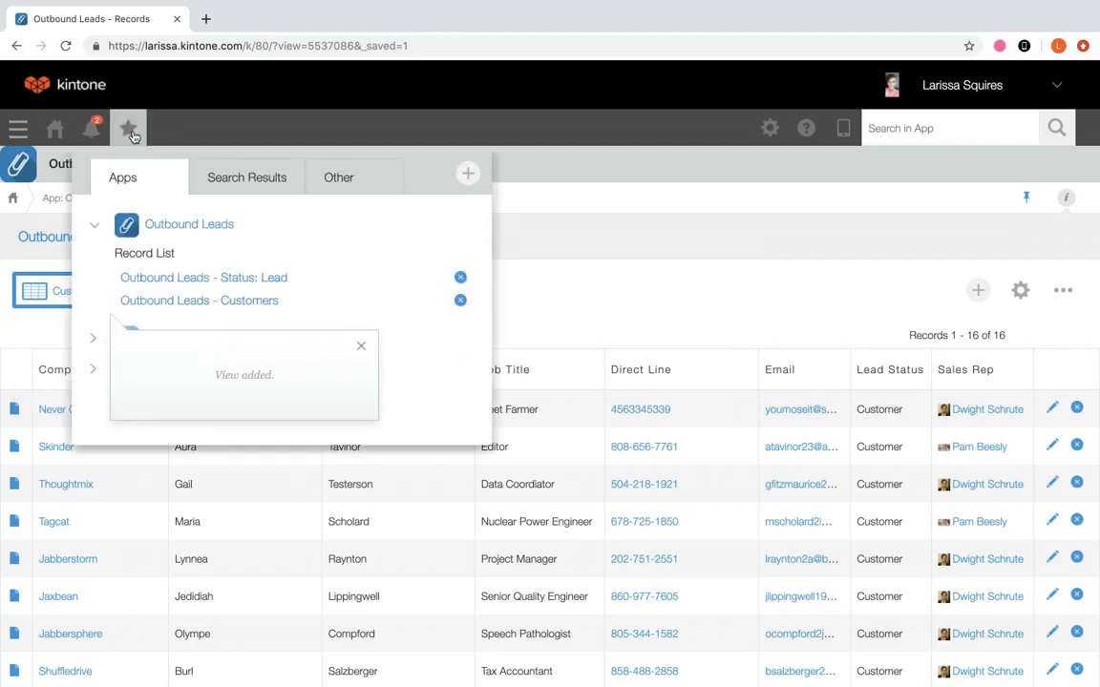
pyautogui.click(465, 178)
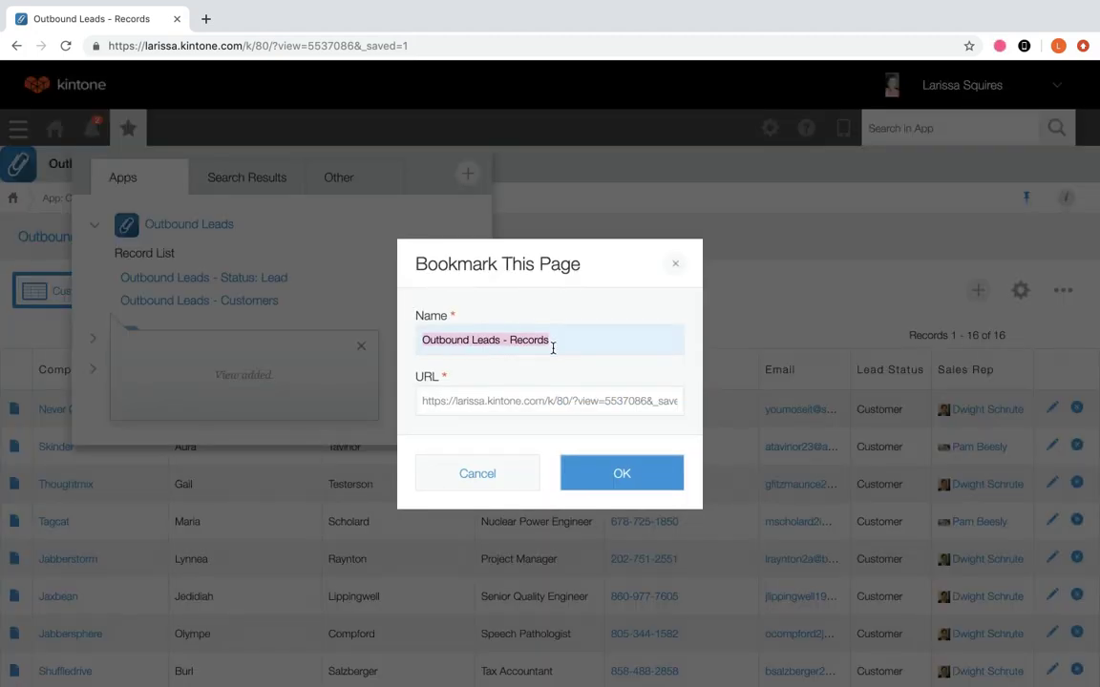
pyautogui.click(607, 474)
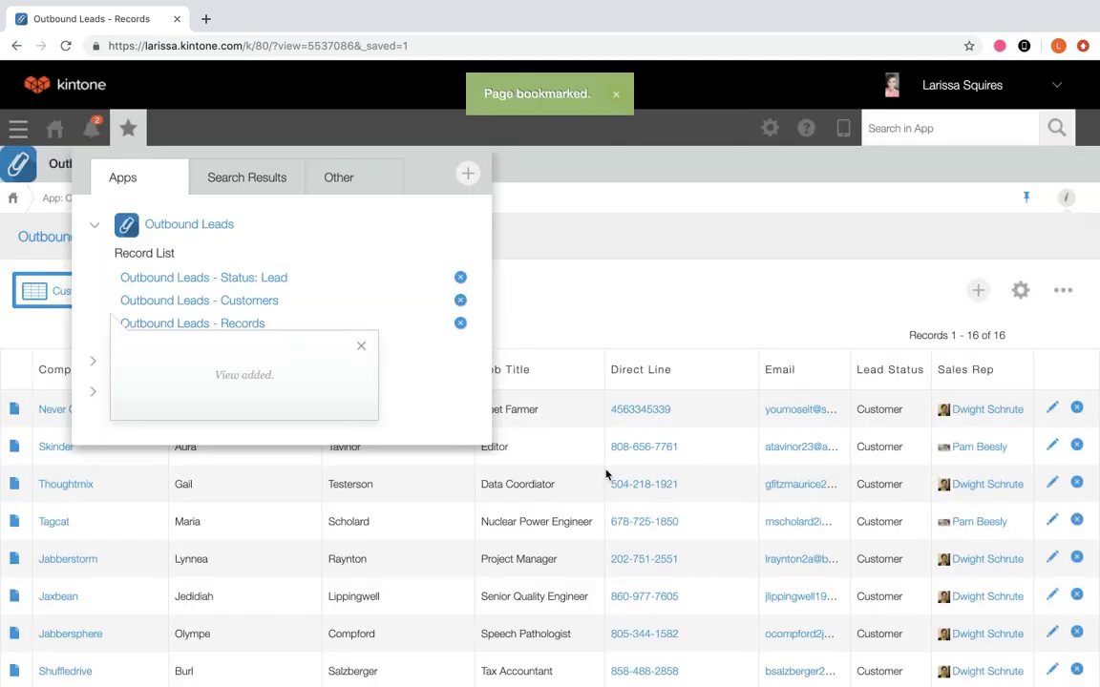
pyautogui.click(362, 348)
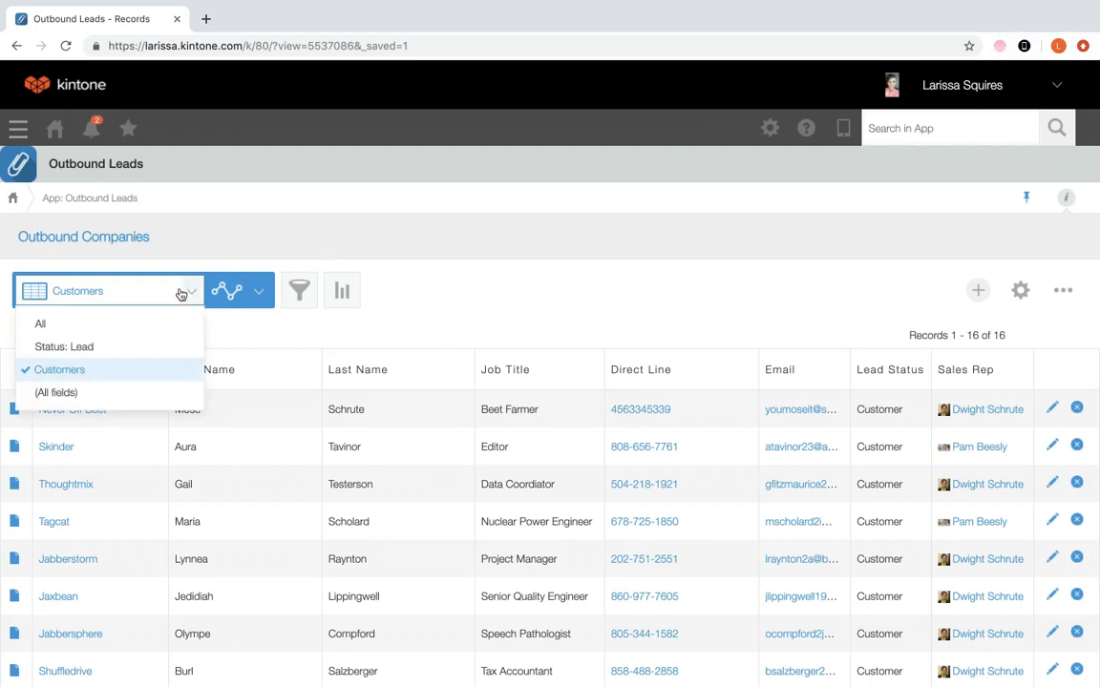
# Step: Switch the record list to the (All fields) view and look across its columns
pyautogui.click(147, 395)
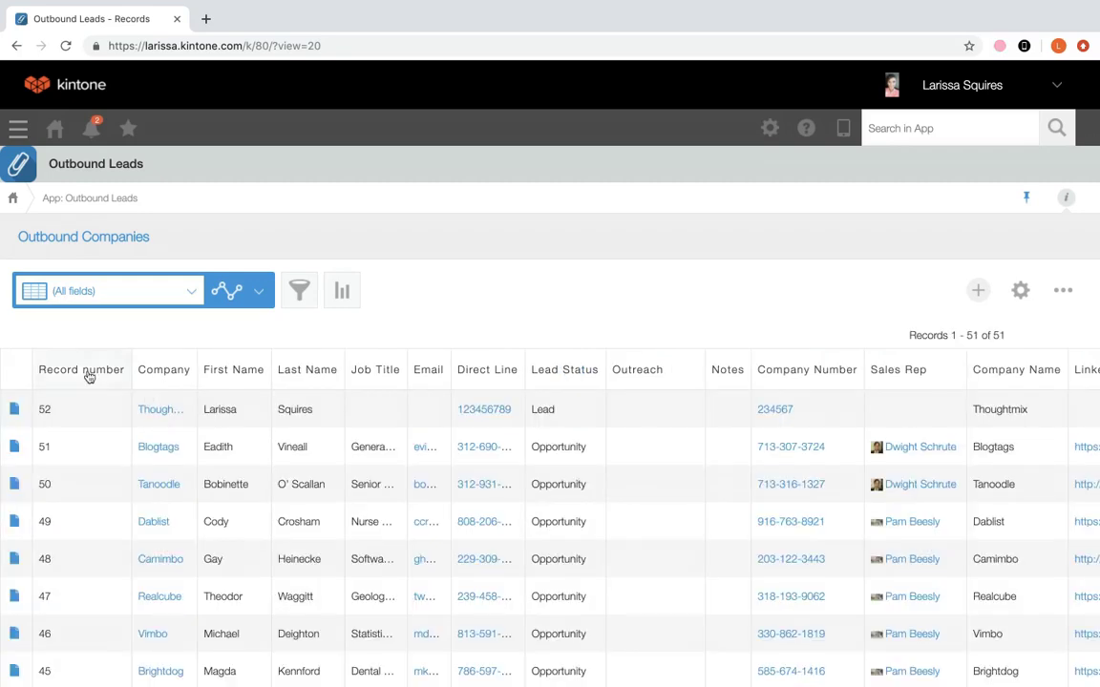
pyautogui.hscroll(2, 692, 413)
pyautogui.hscroll(1, 692, 413)
pyautogui.hscroll(-3, 692, 414)
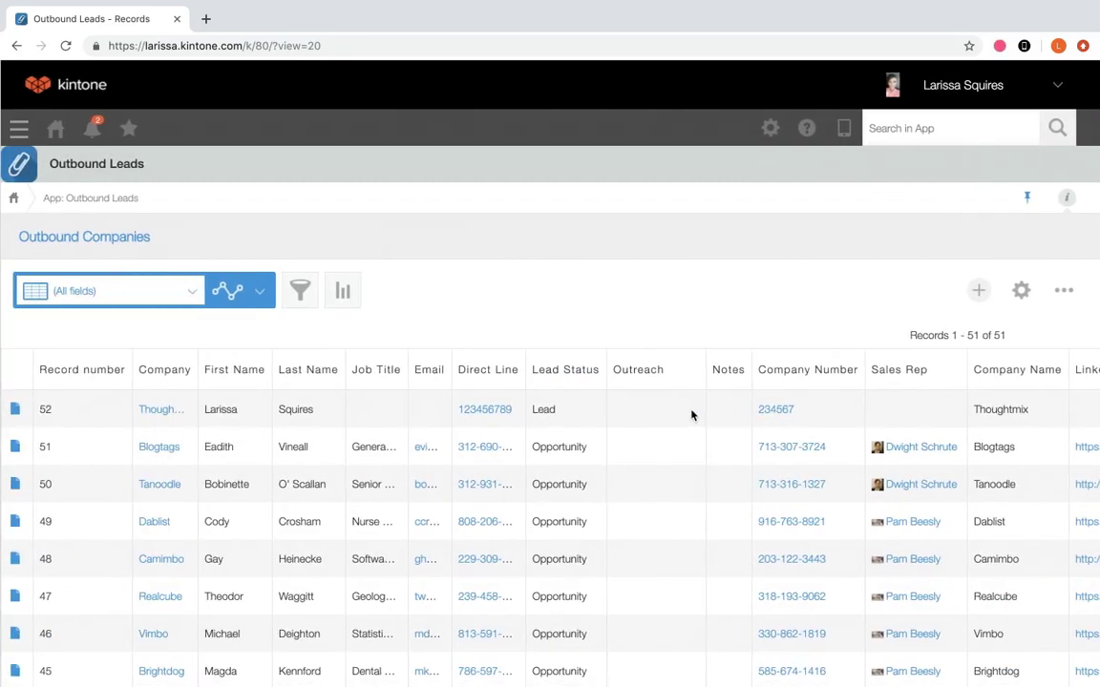
# Step: In the app's view settings, move the Customers view above Status: Lead and back below it
pyautogui.click(1020, 291)
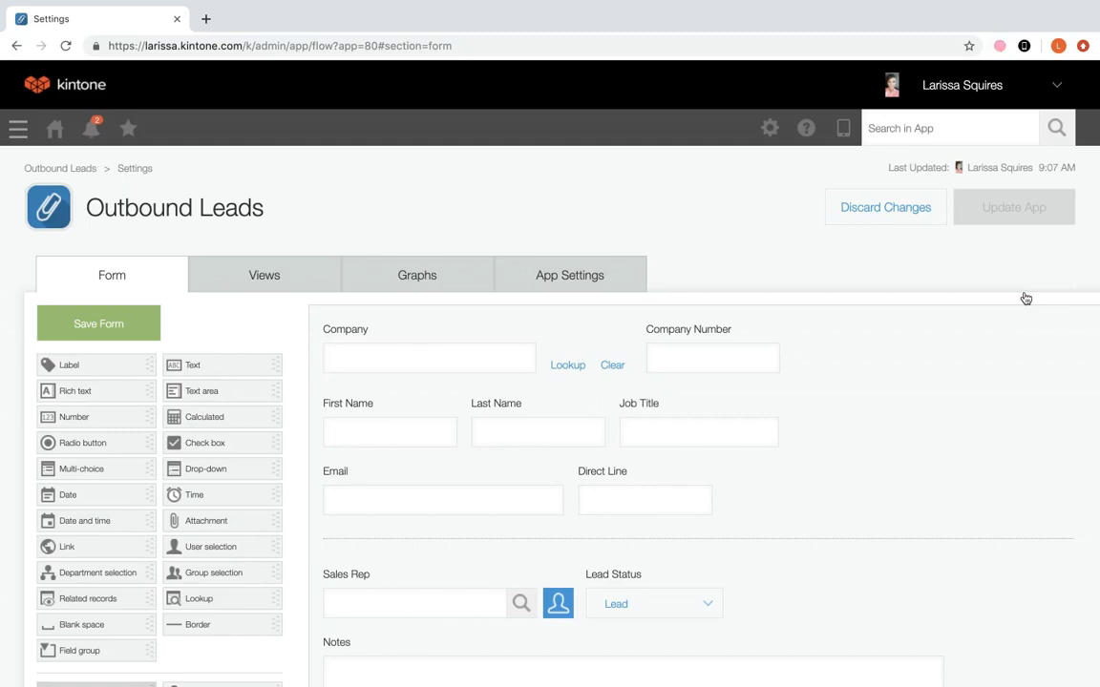
pyautogui.click(294, 275)
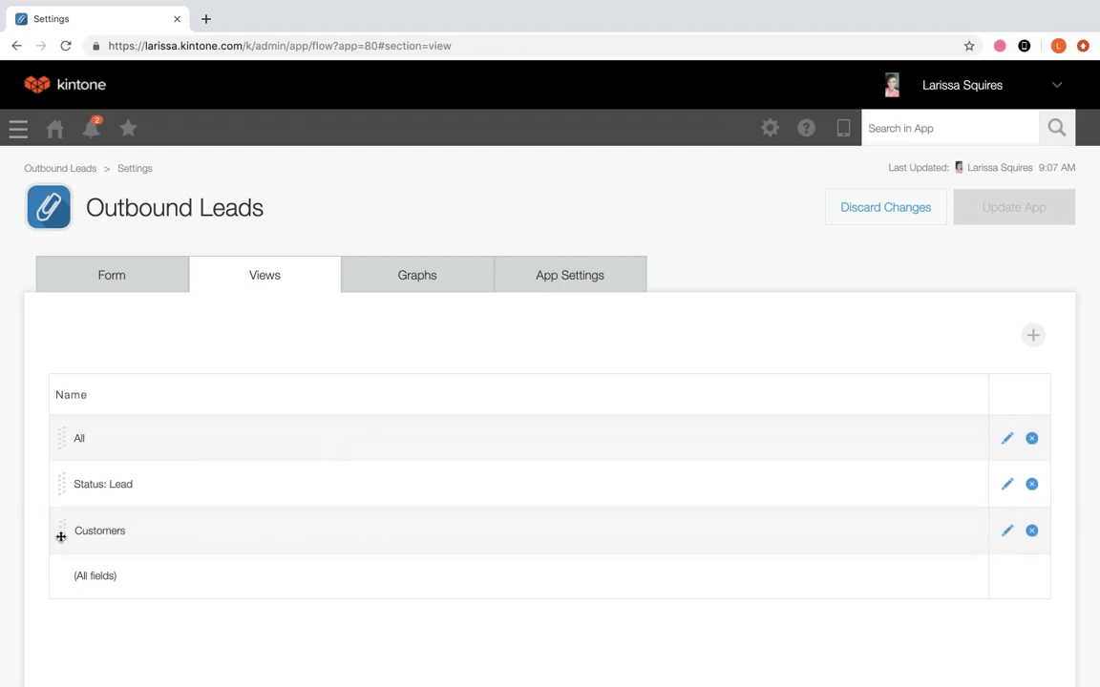
pyautogui.moveTo(61, 533); pyautogui.dragTo(62, 486)
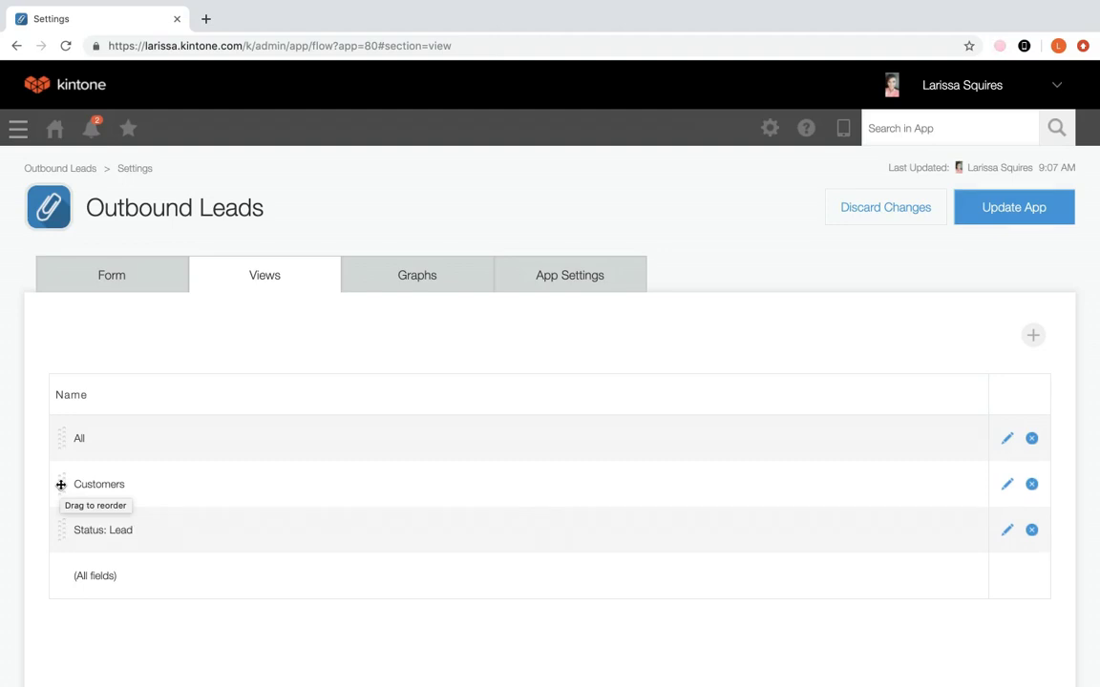
pyautogui.moveTo(60, 484); pyautogui.dragTo(61, 533)
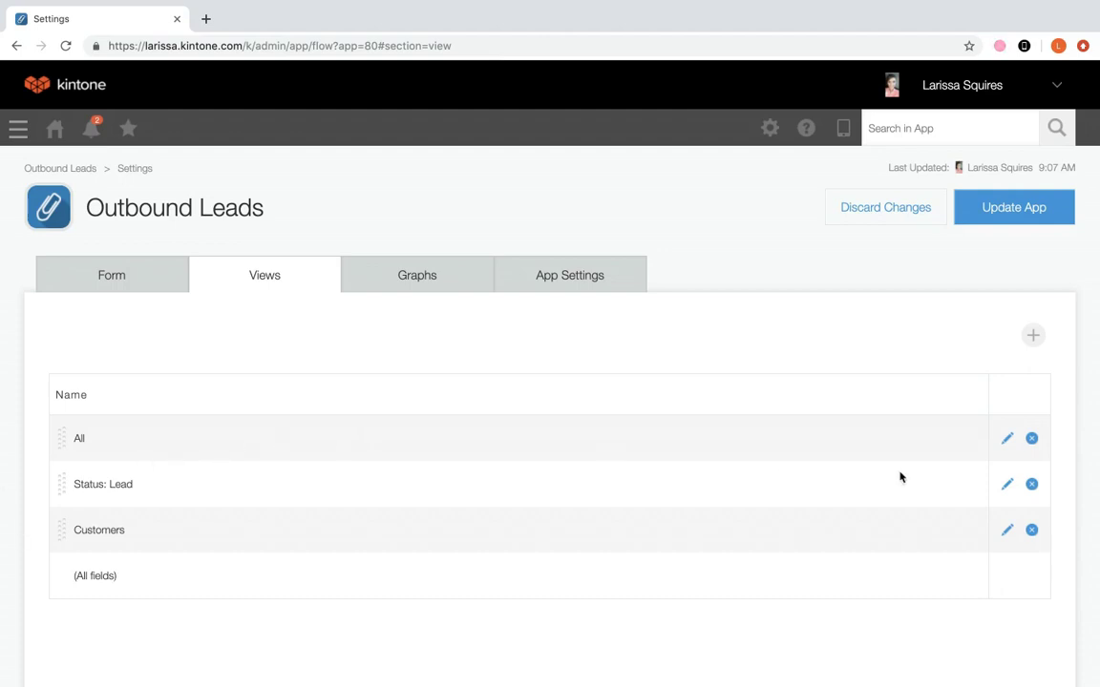
# Step: In the All view, add Updated by as the first column, delete that column again, and save the view
pyautogui.click(1007, 439)
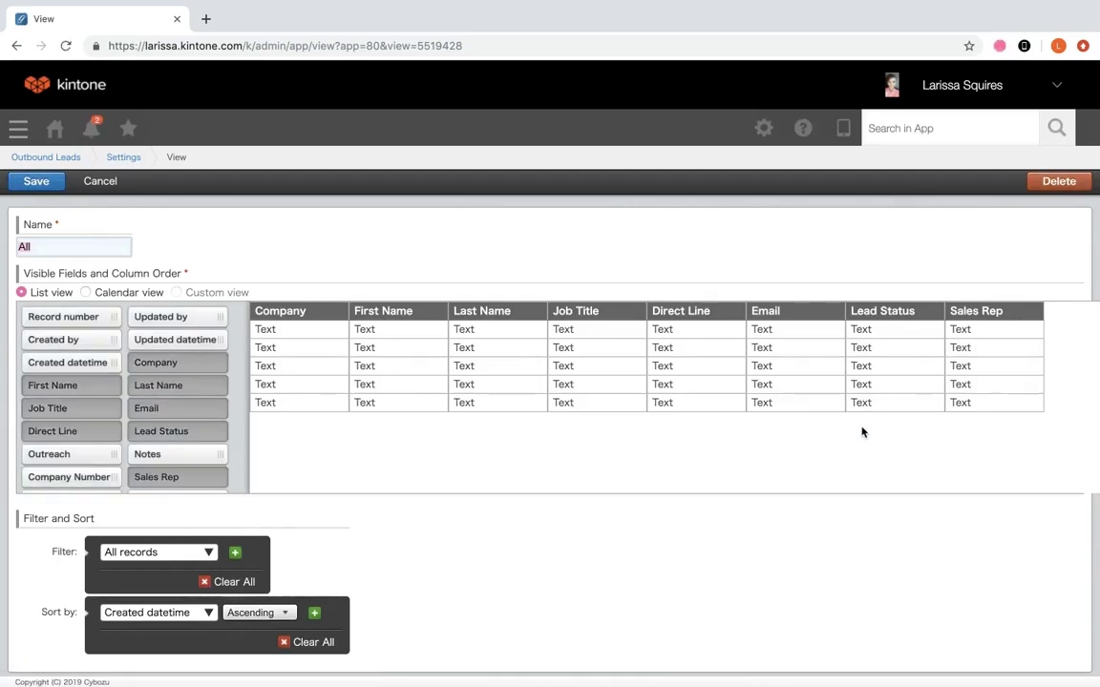
pyautogui.scroll(-1, 378, 543)
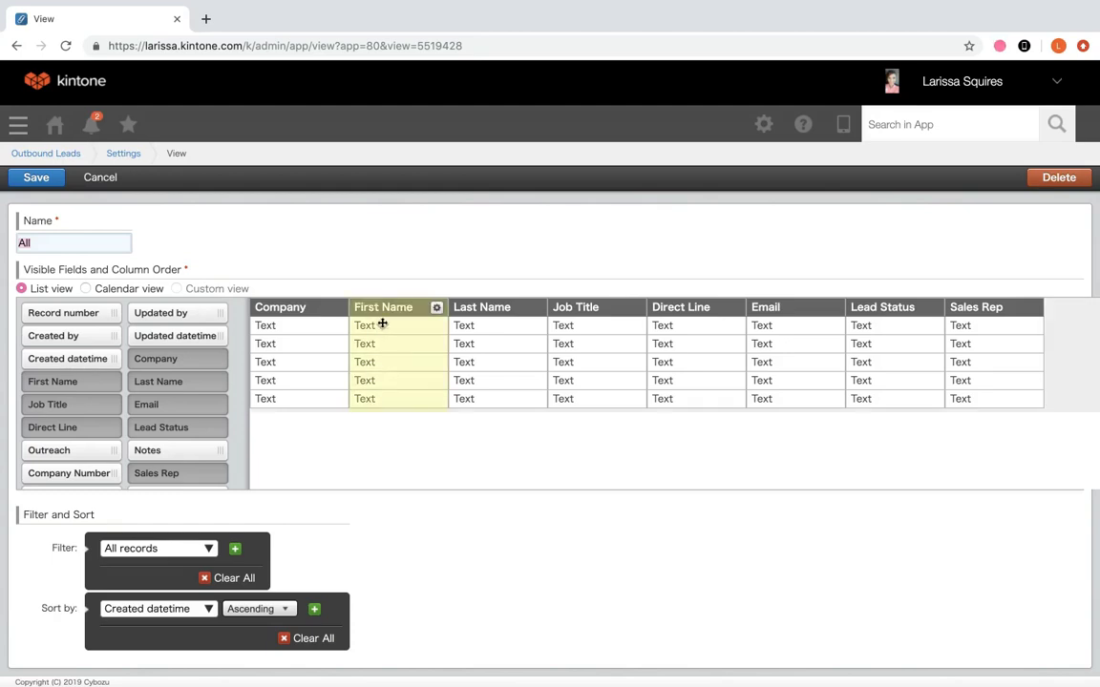
pyautogui.moveTo(381, 325)
pyautogui.mouseDown()
pyautogui.moveTo(473, 327)
pyautogui.moveTo(392, 329)
pyautogui.mouseUp()
pyautogui.moveTo(179, 312); pyautogui.dragTo(315, 320)
pyautogui.moveTo(337, 321)
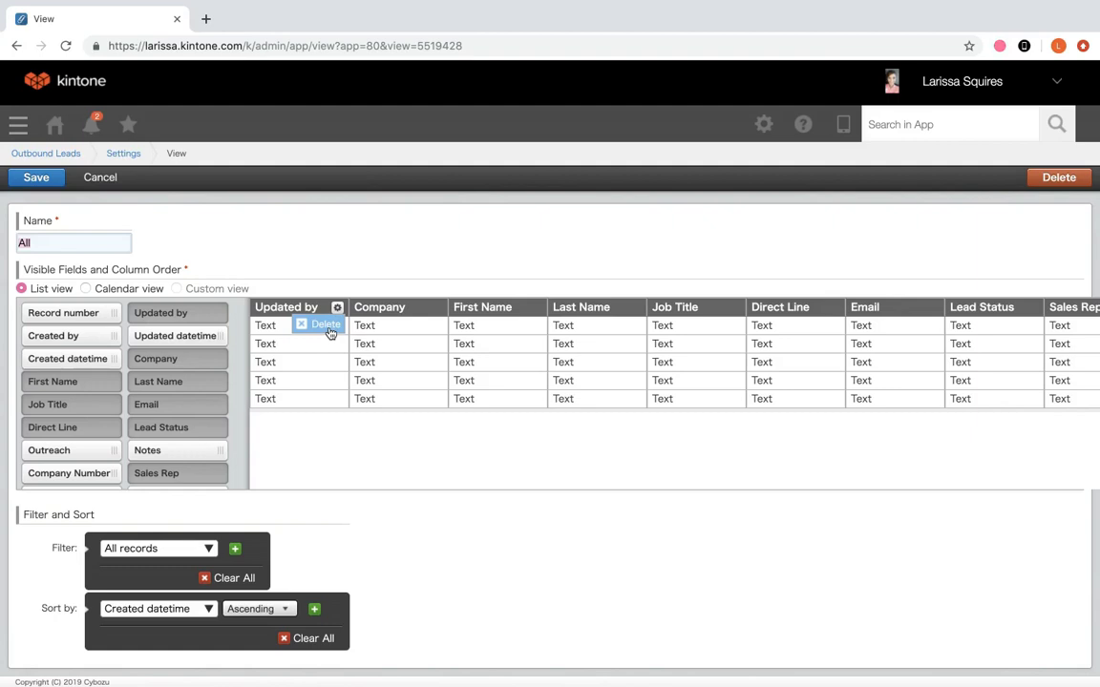
pyautogui.click(325, 326)
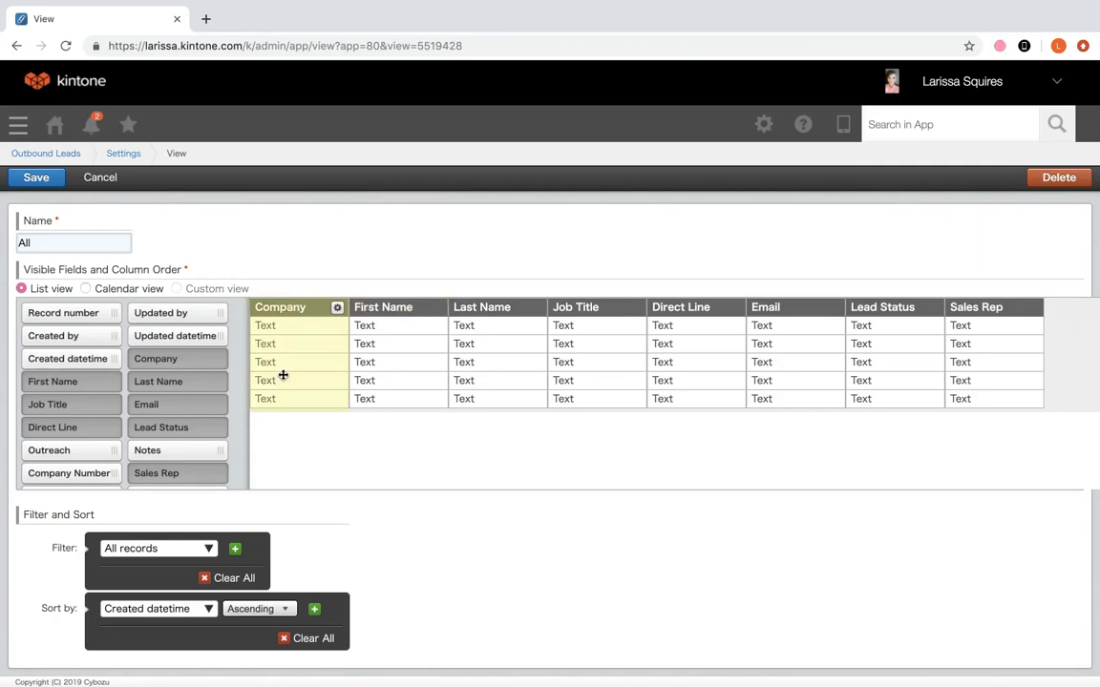
pyautogui.click(36, 178)
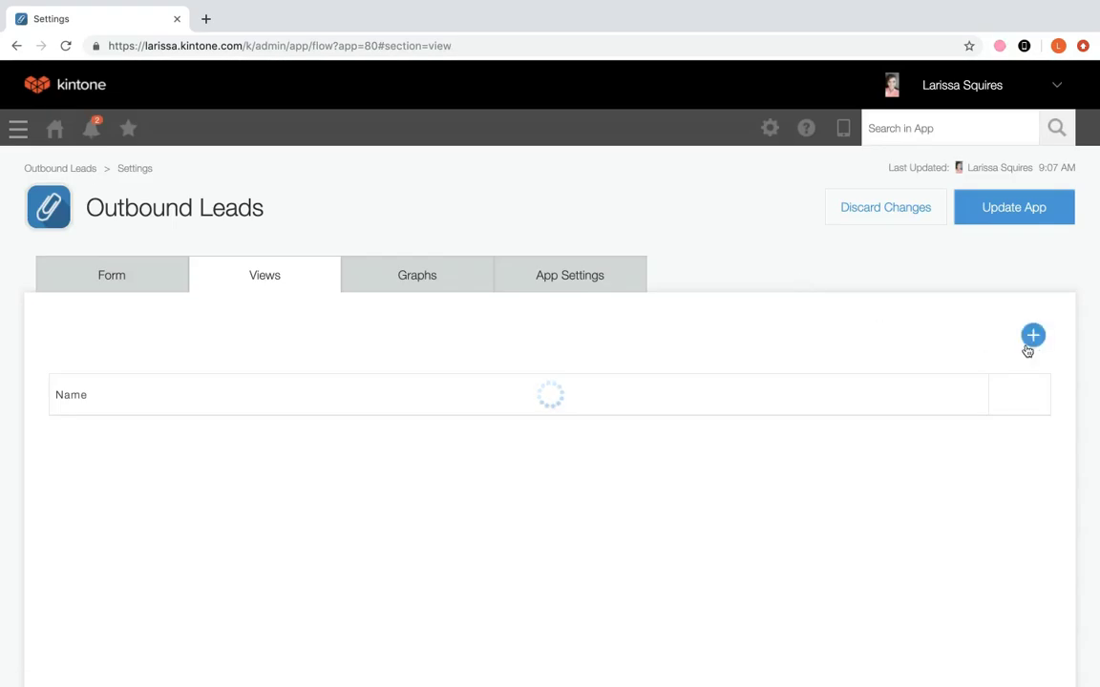
# Step: Create a new list view with the Record number, Updated by and Updated datetime columns
pyautogui.click(1029, 347)
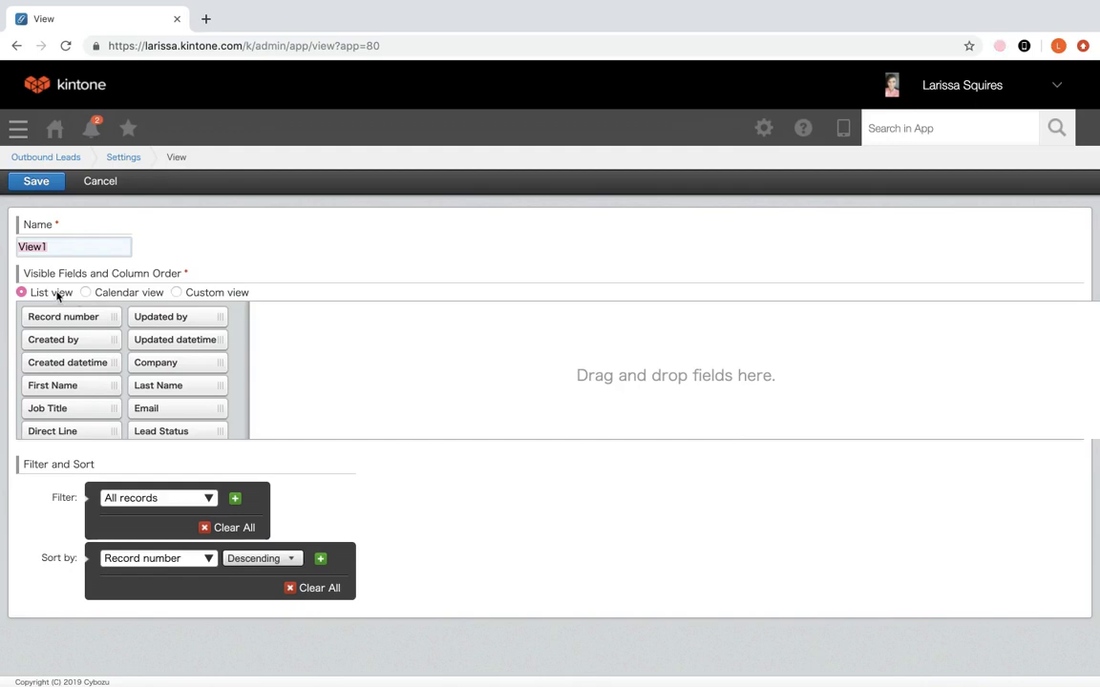
pyautogui.moveTo(43, 316); pyautogui.dragTo(296, 331)
pyautogui.moveTo(162, 316); pyautogui.dragTo(385, 317)
pyautogui.moveTo(186, 339); pyautogui.dragTo(539, 346)
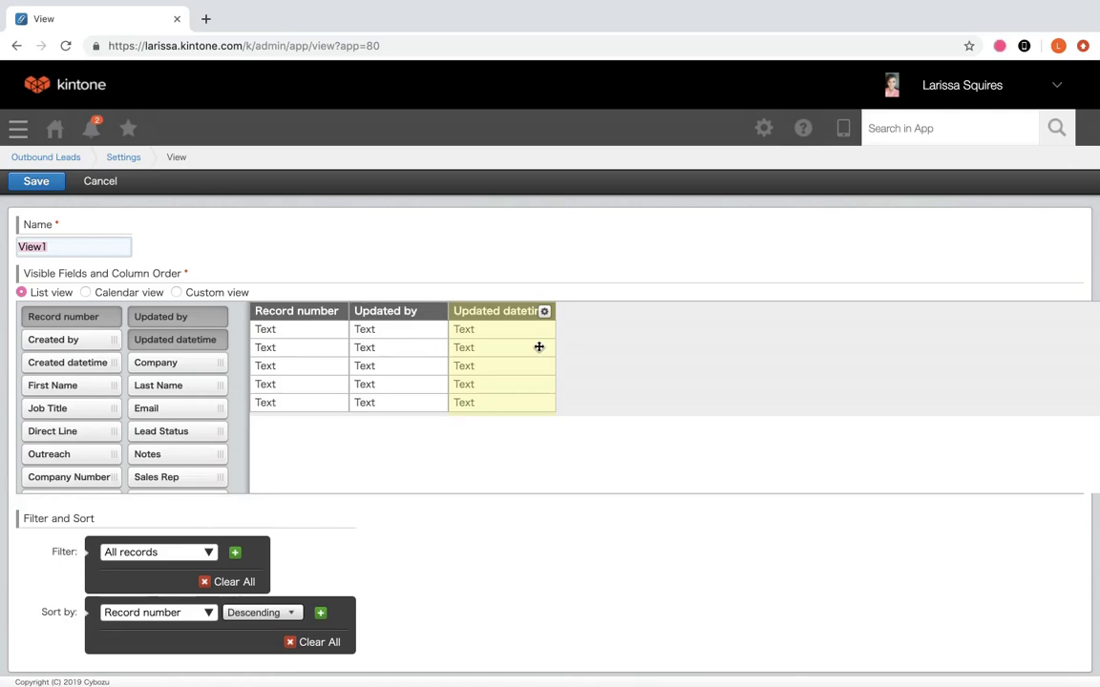
# Step: Move the Updated datetime column to the front of the new list view and delete it
pyautogui.moveTo(520, 340); pyautogui.dragTo(287, 316)
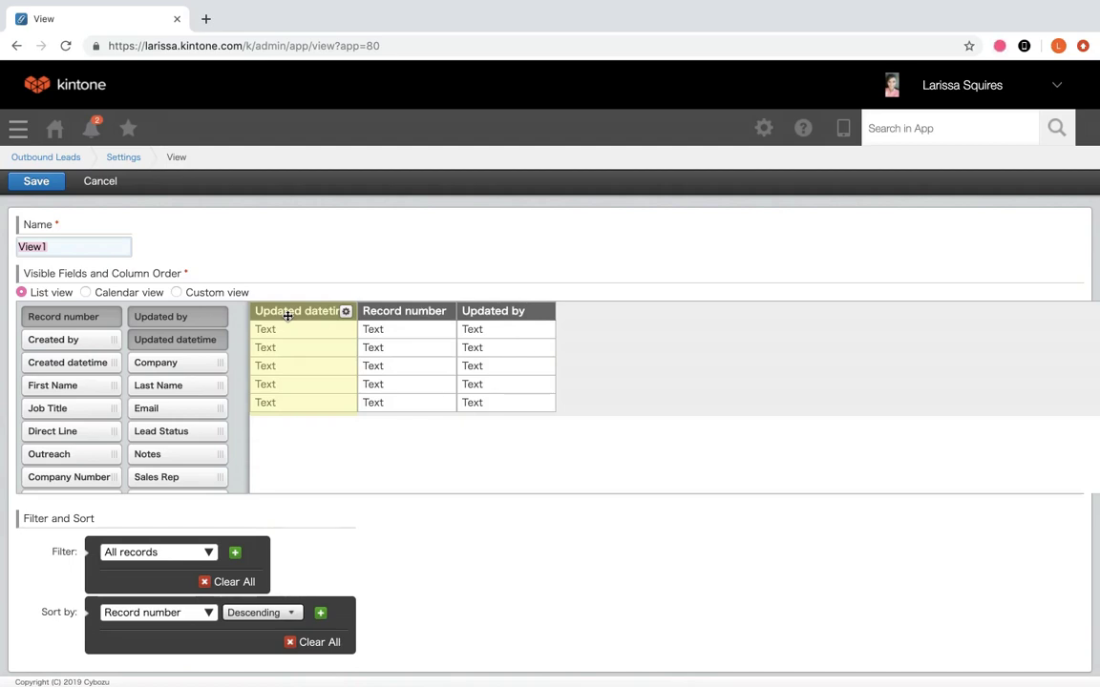
pyautogui.click(345, 312)
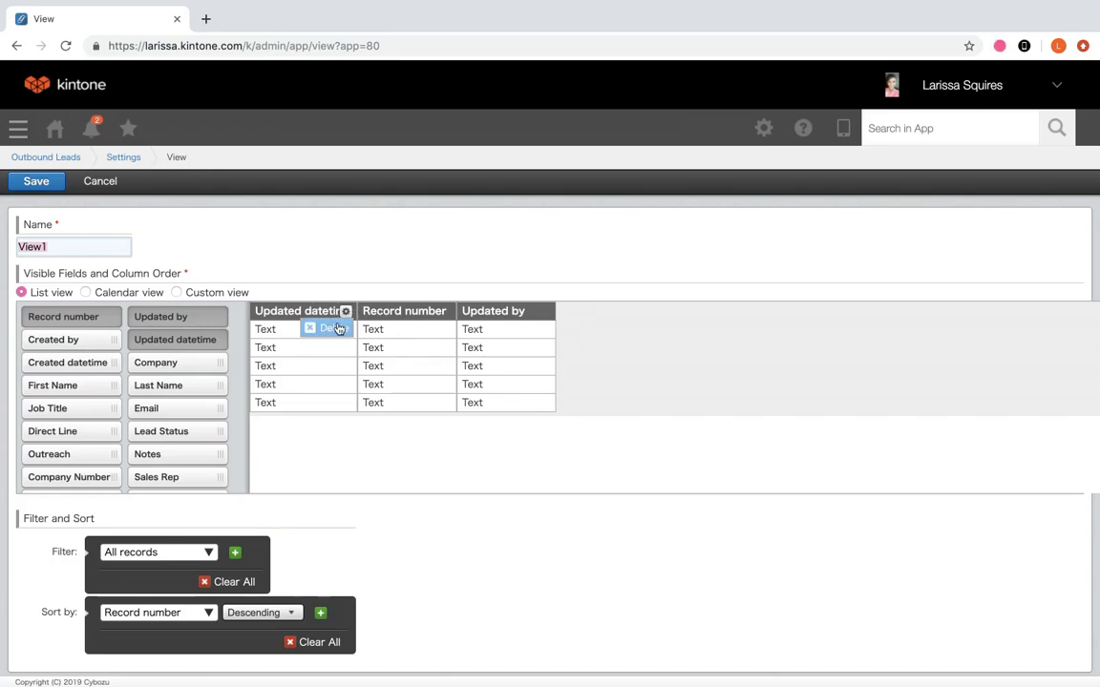
pyautogui.click(337, 328)
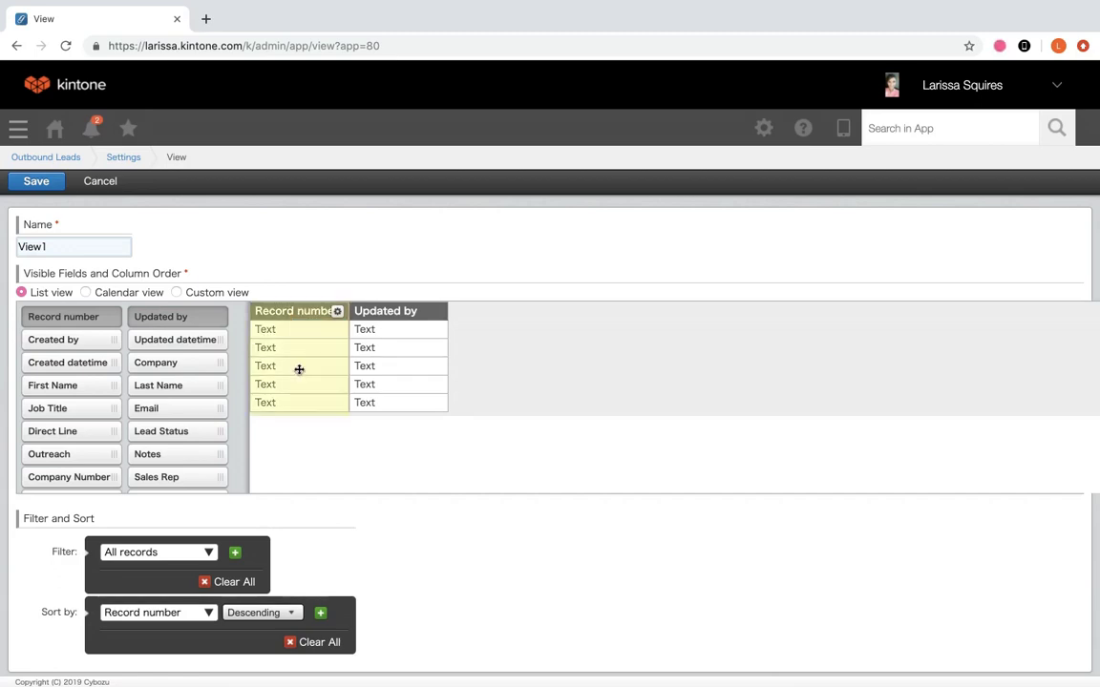
# Step: Switch the new view to a calendar view with Created datetime as the date field and Company as the title field
pyautogui.scroll(-1, 172, 570)
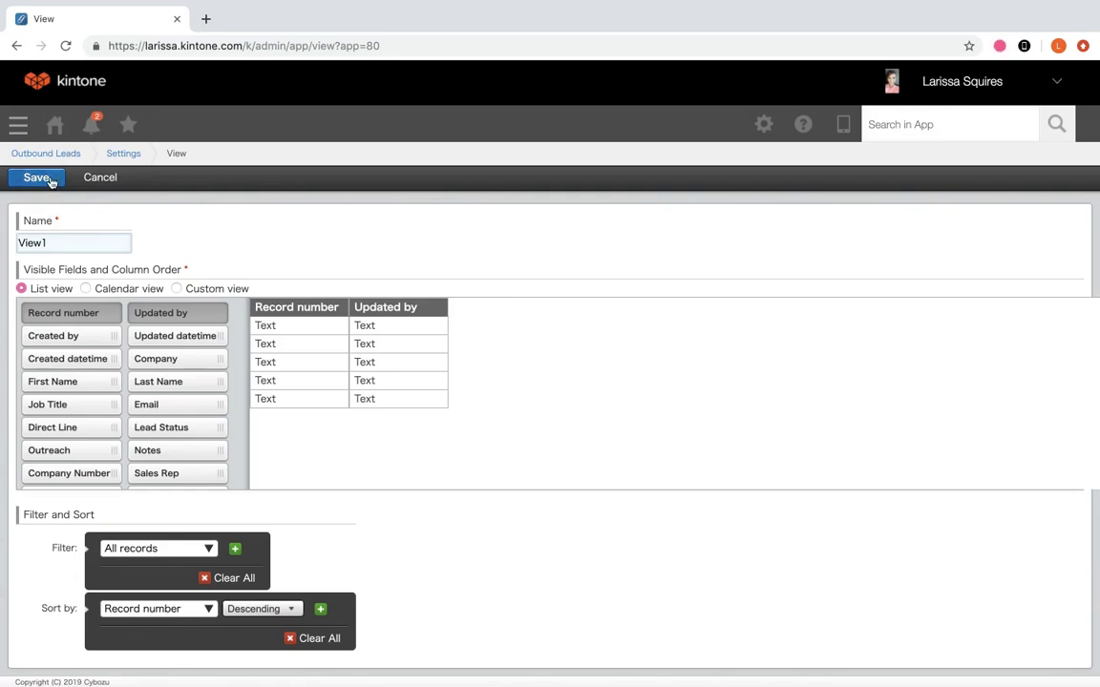
pyautogui.click(102, 288)
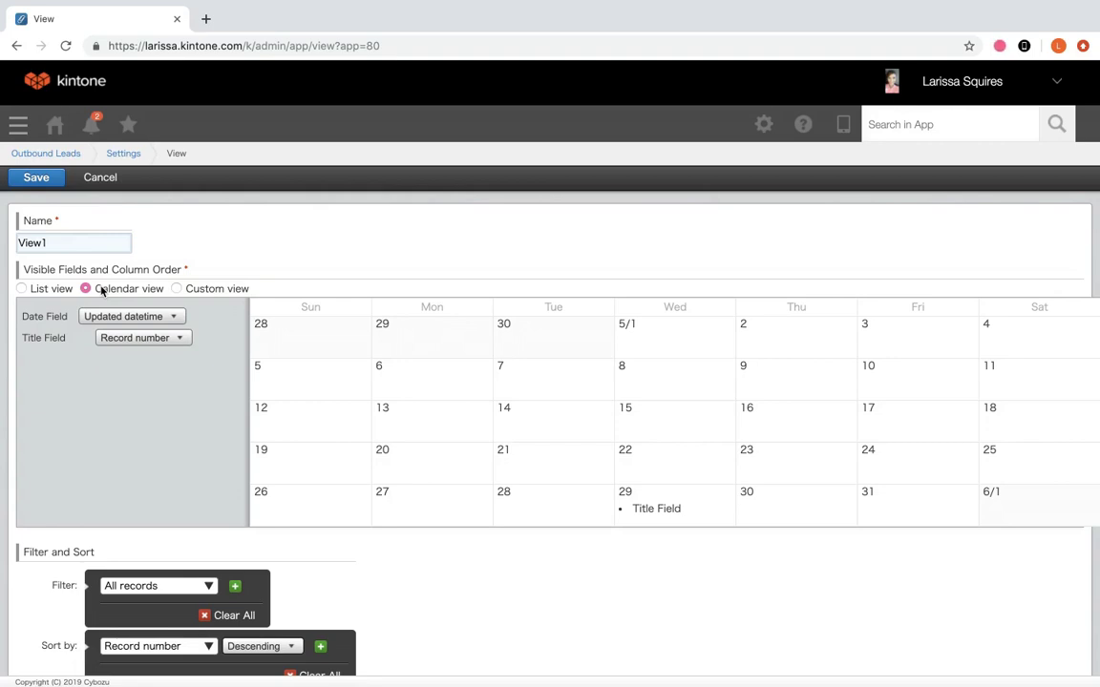
pyautogui.click(110, 316)
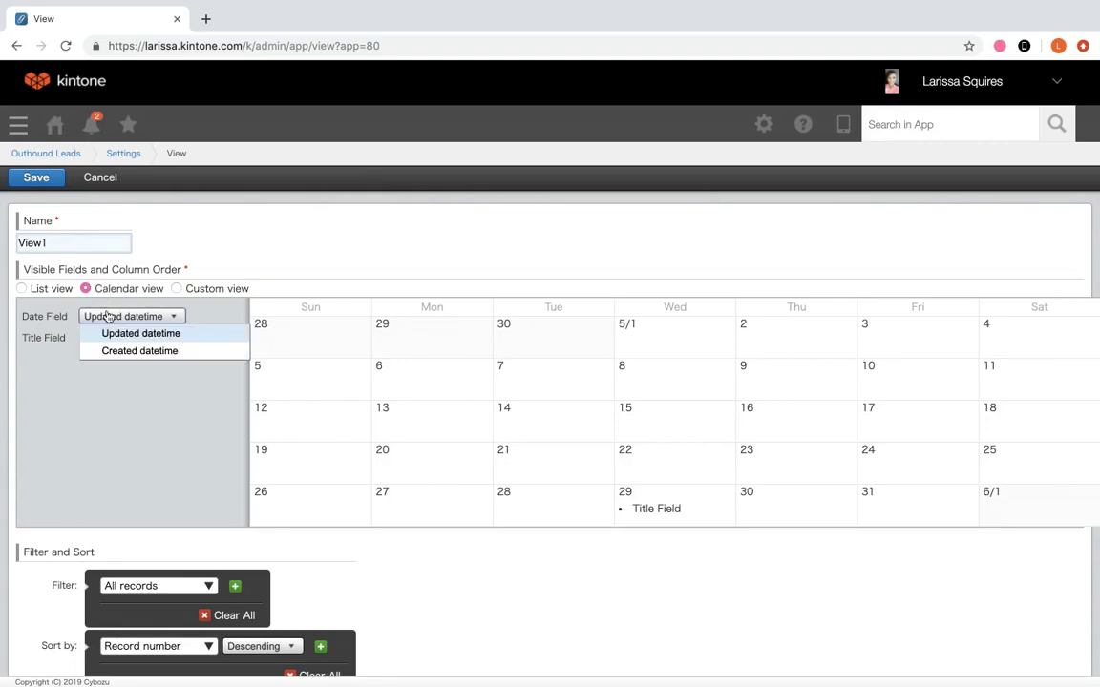
pyautogui.click(170, 355)
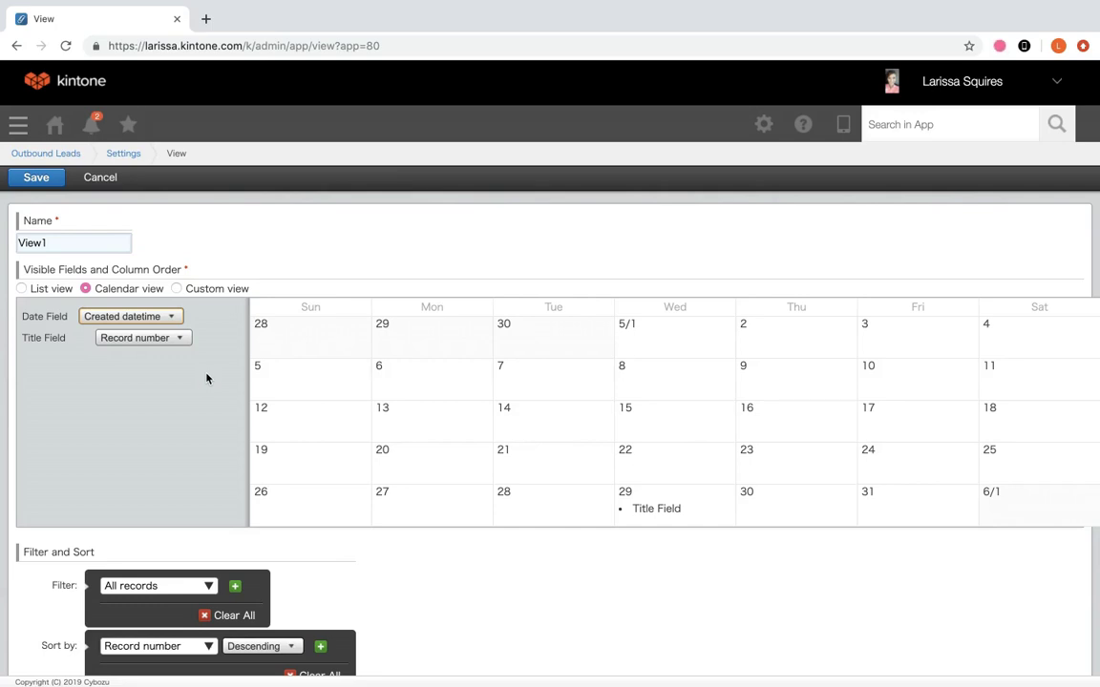
pyautogui.click(166, 341)
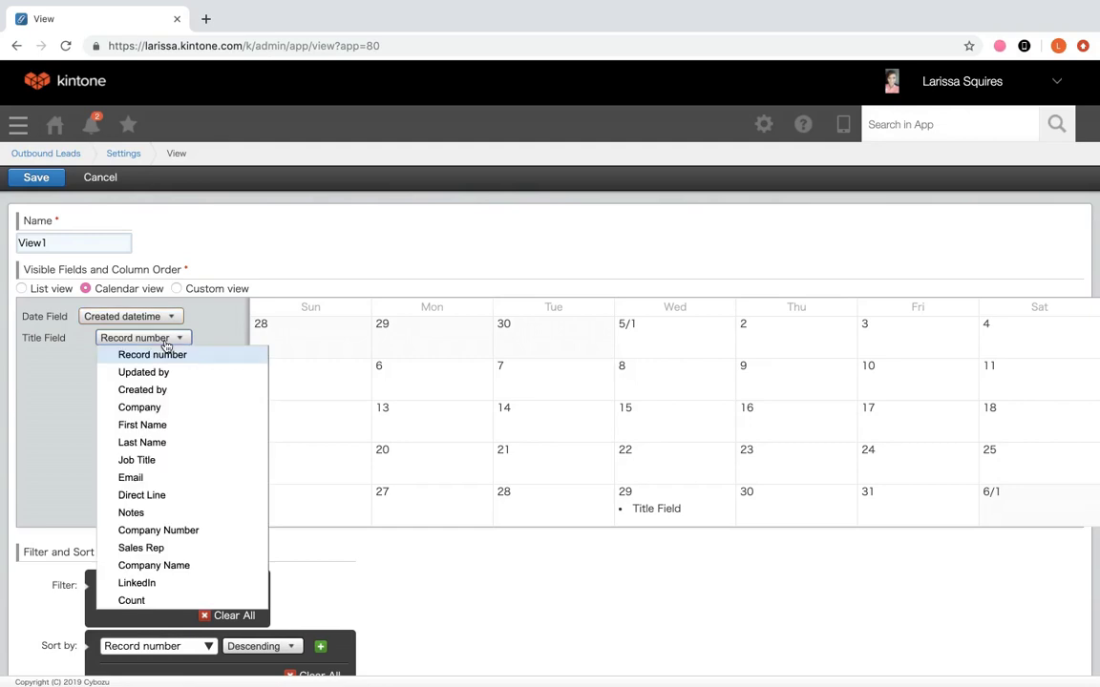
pyautogui.click(208, 408)
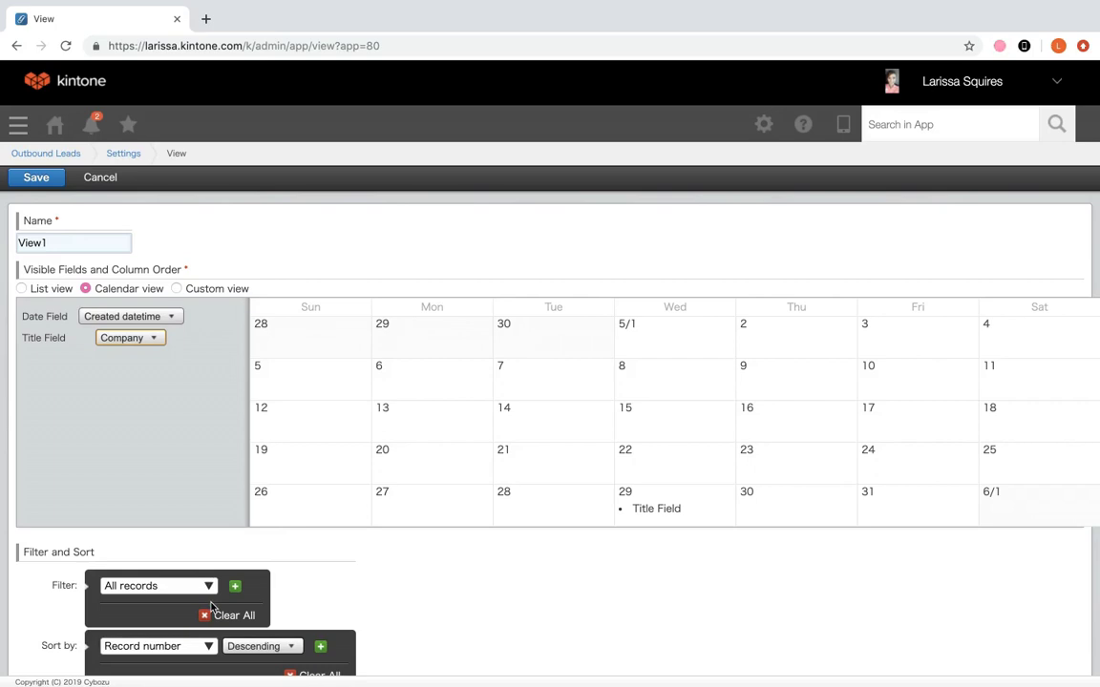
pyautogui.scroll(-1, 219, 630)
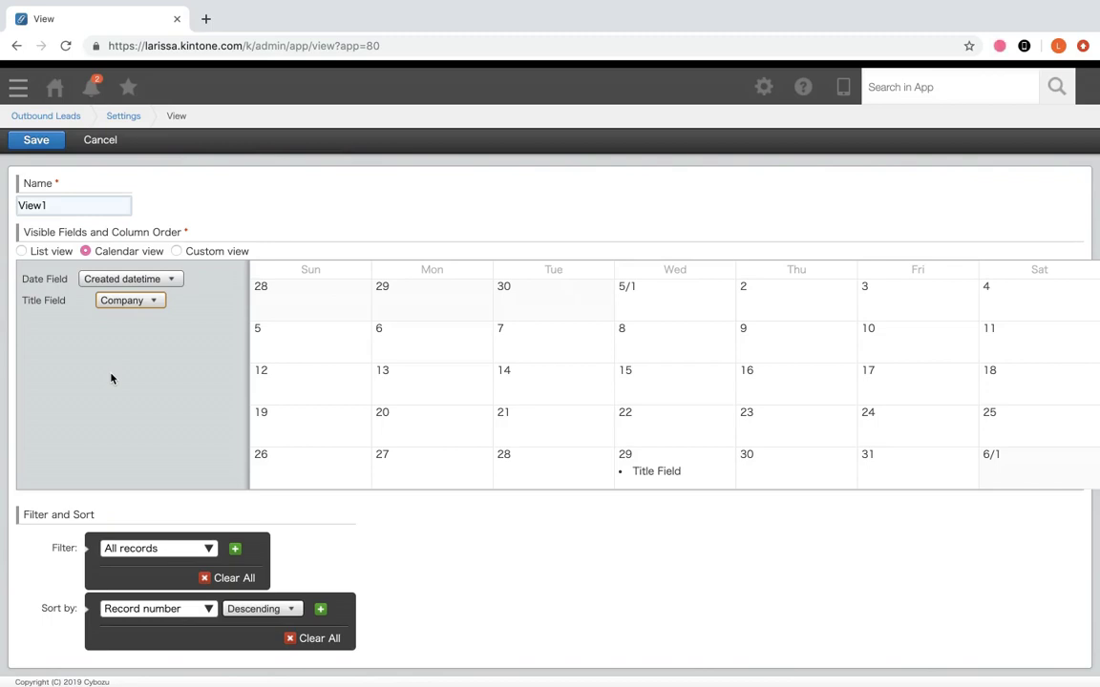
# Step: Switch the new view to a custom view, then leave for the Outbound Leads records without saving
pyautogui.click(181, 253)
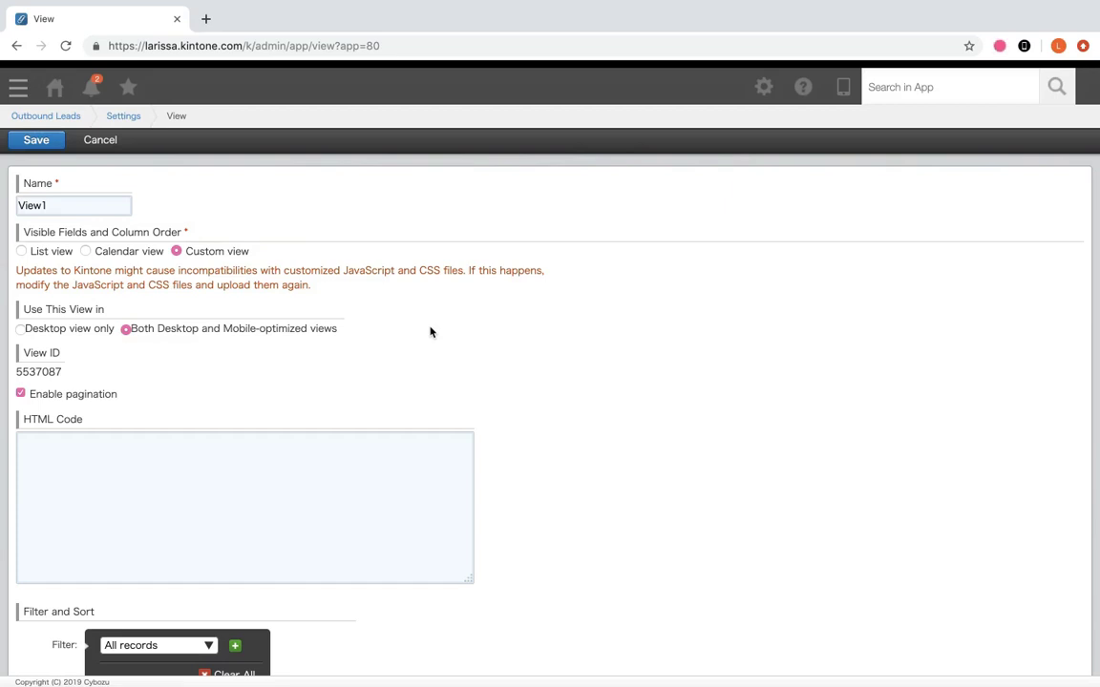
pyautogui.click(74, 116)
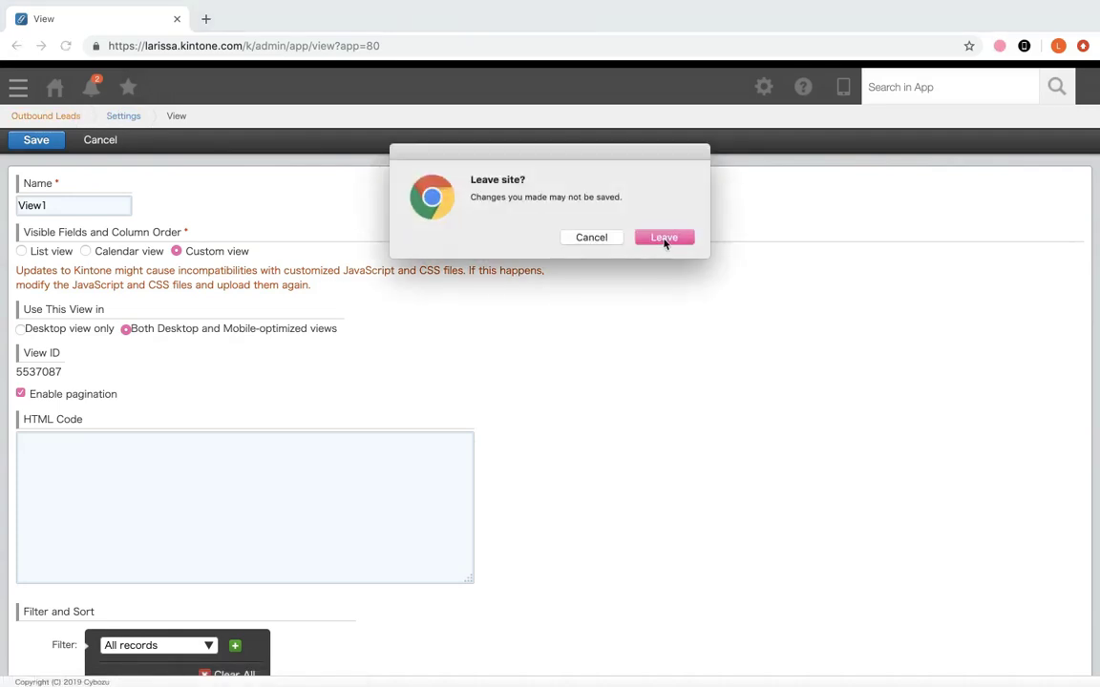
pyautogui.click(663, 237)
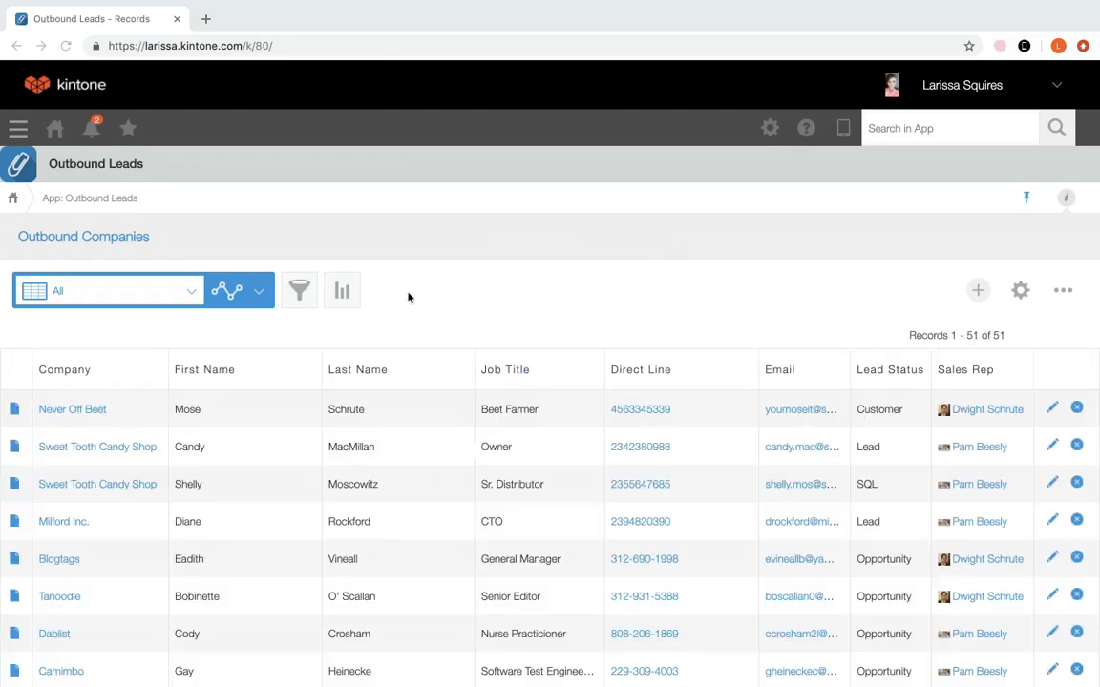
# Step: Open the Customers view and apply its Lead Status filter for Customer, sorted by Created datetime ascending
pyautogui.click(190, 293)
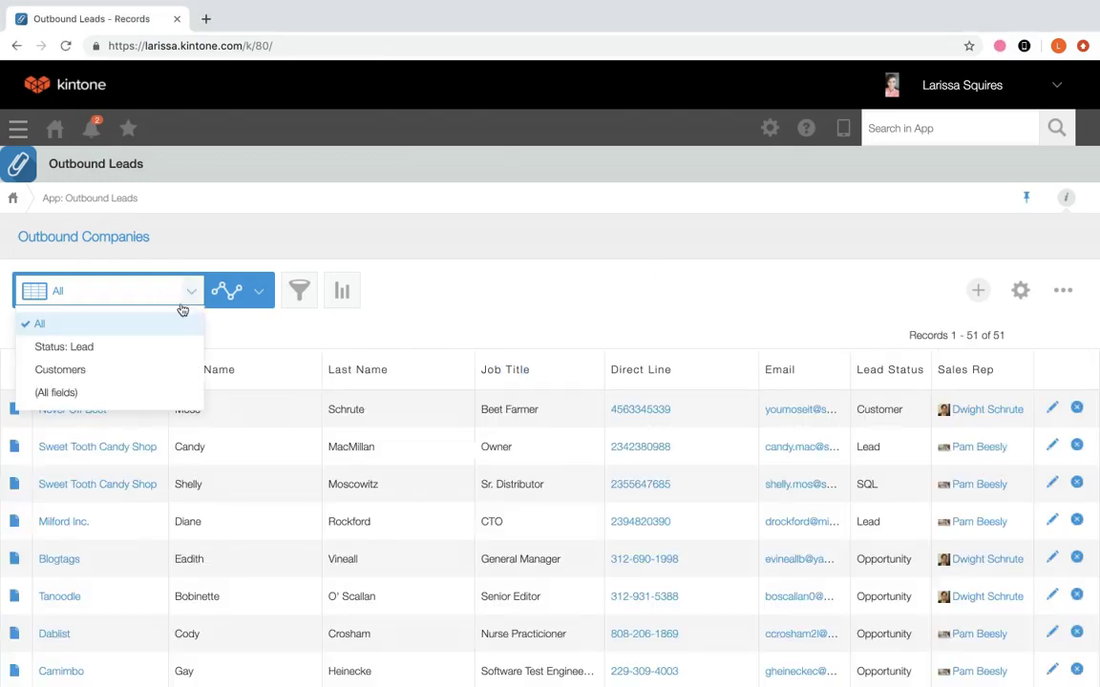
pyautogui.click(127, 371)
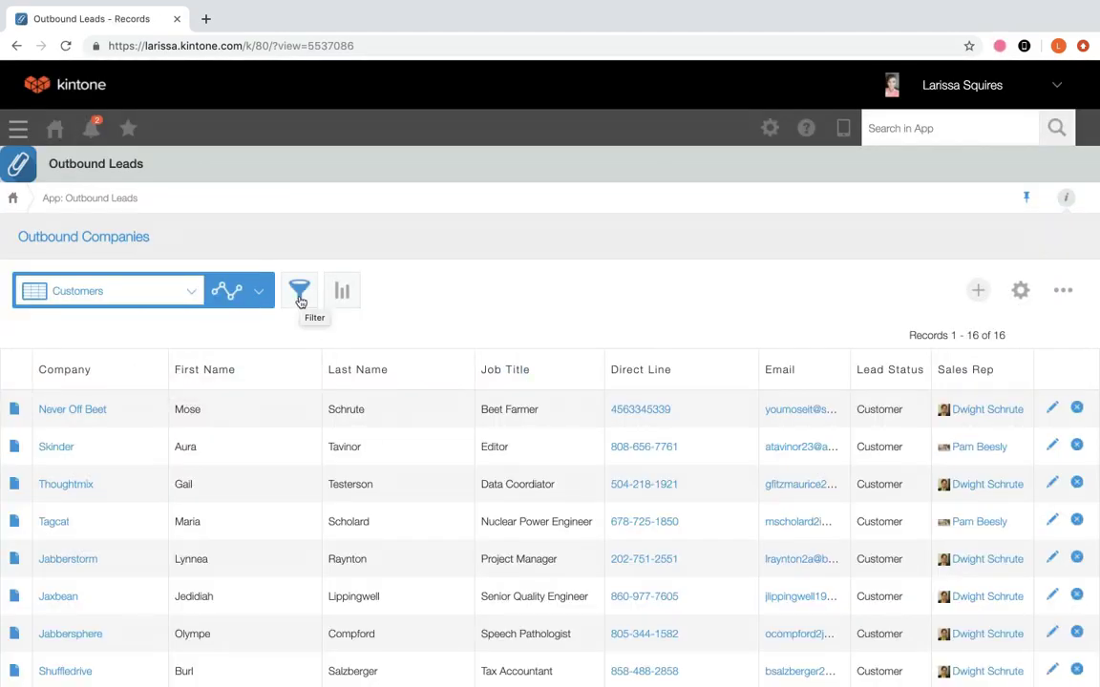
pyautogui.click(299, 302)
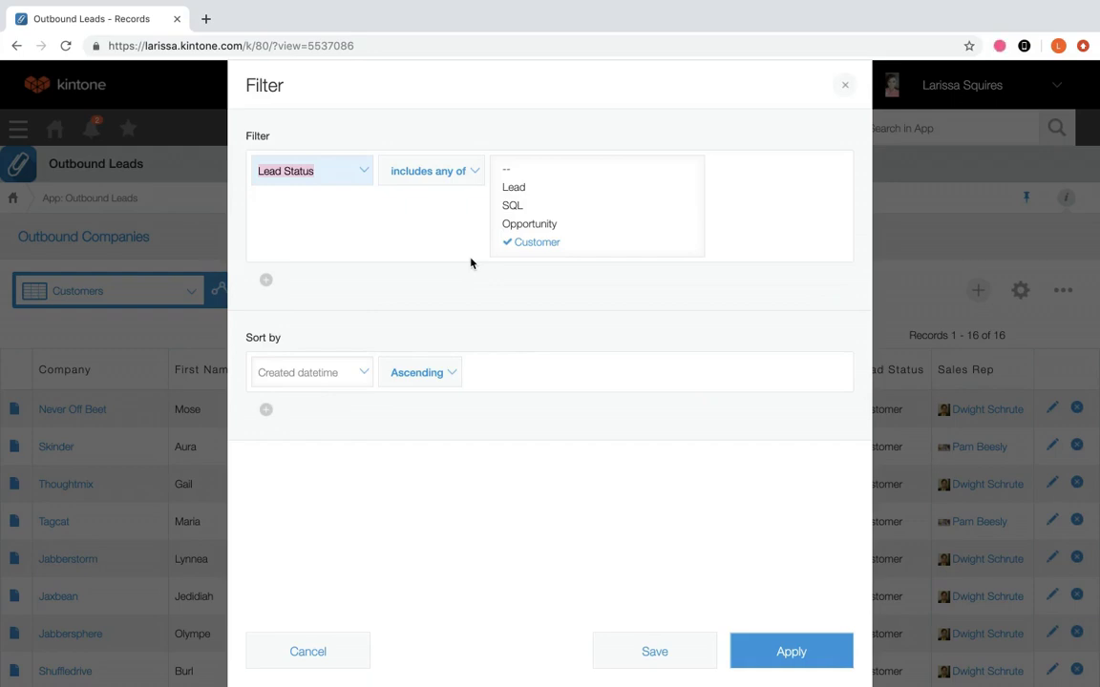
pyautogui.click(663, 651)
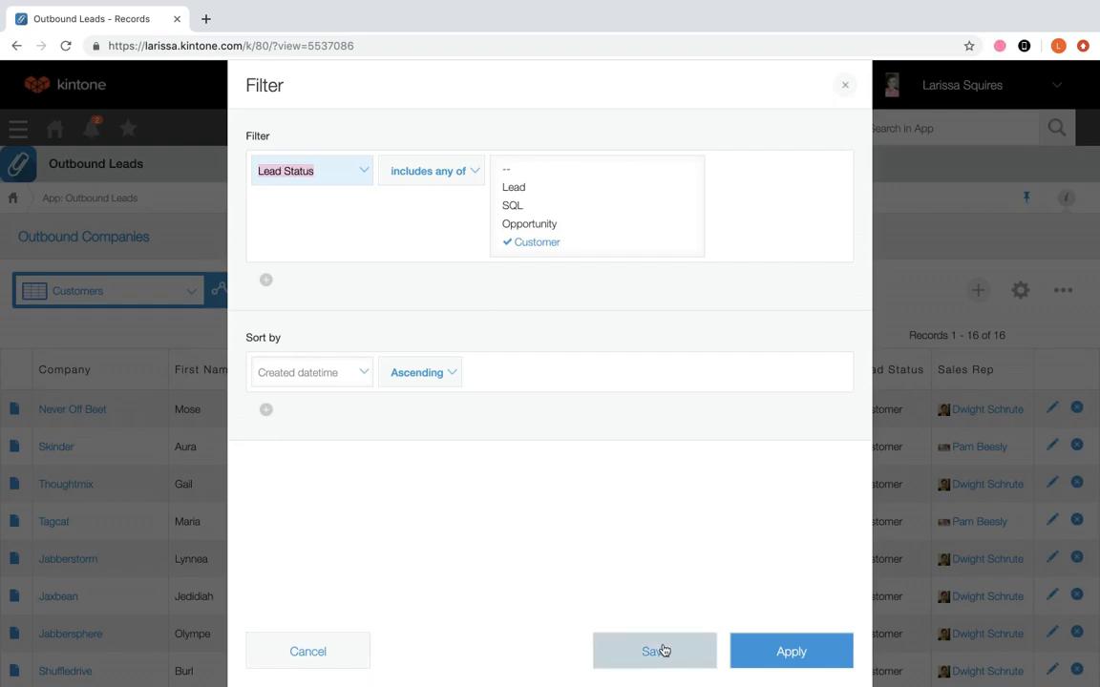
pyautogui.click(769, 658)
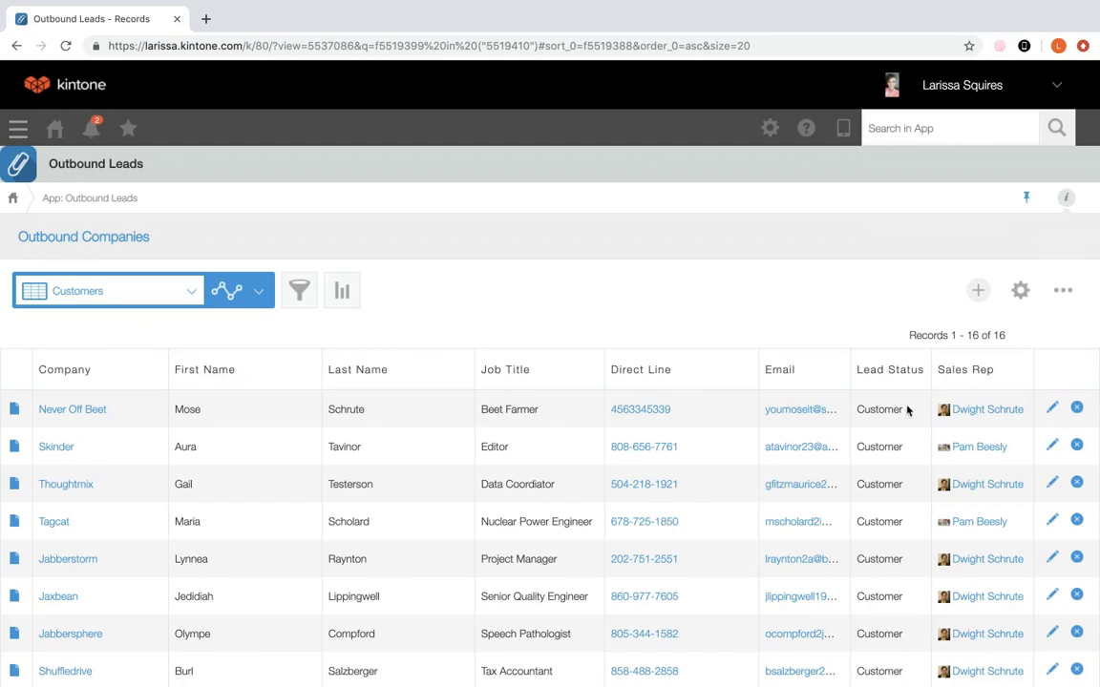
pyautogui.click(1061, 292)
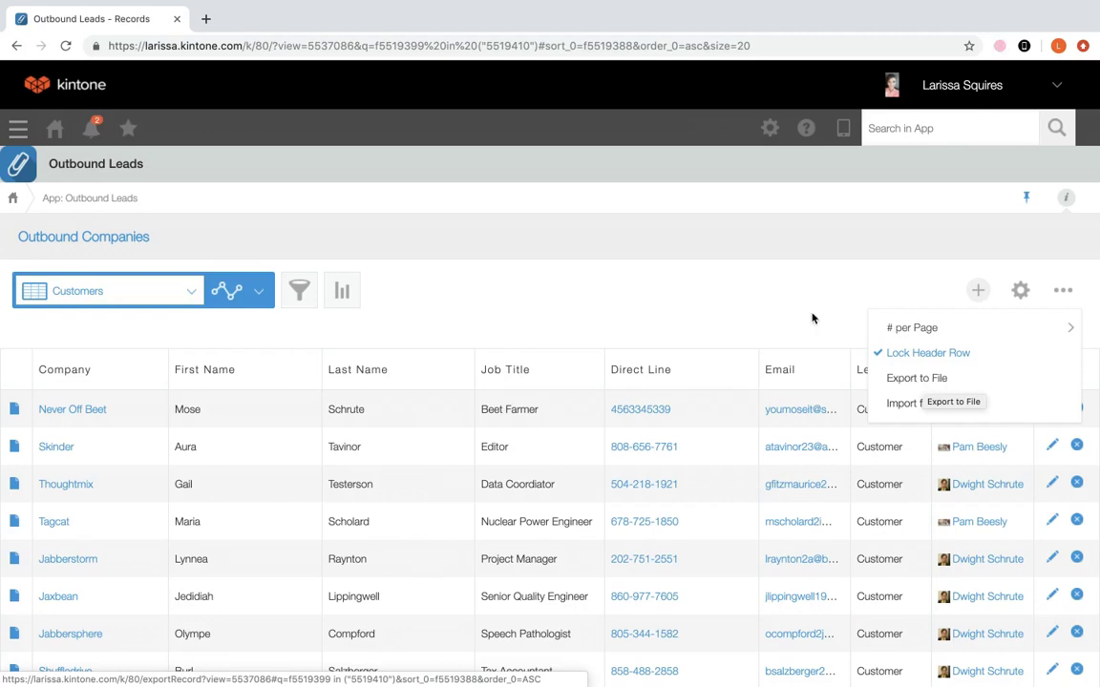
pyautogui.click(759, 315)
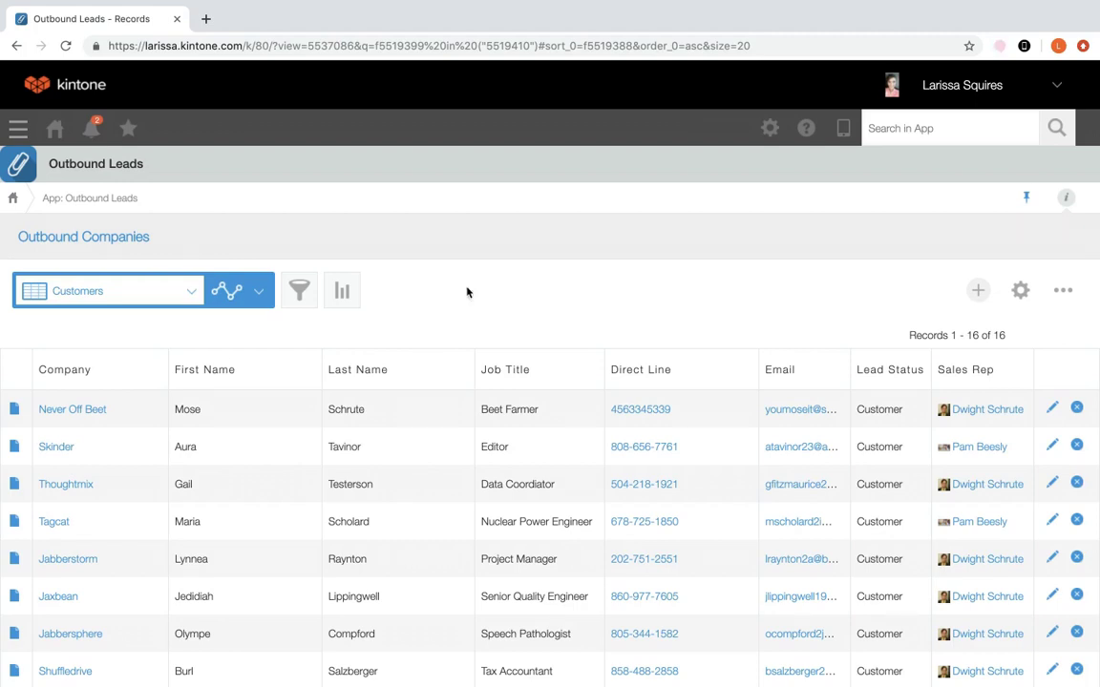
pyautogui.click(257, 293)
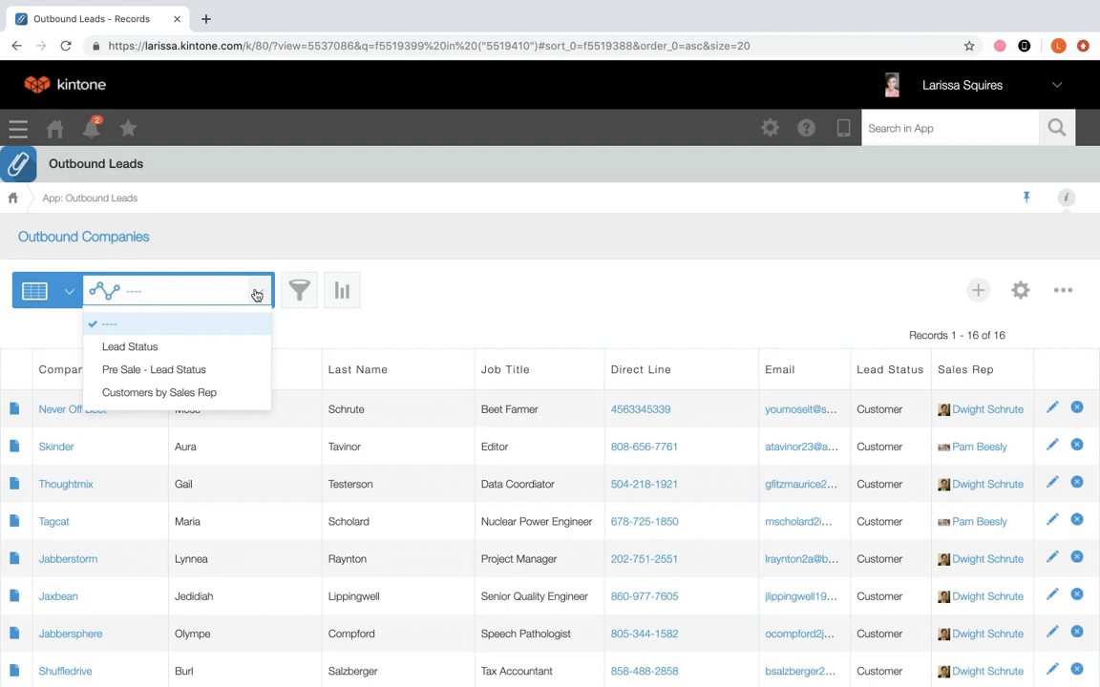
pyautogui.click(574, 314)
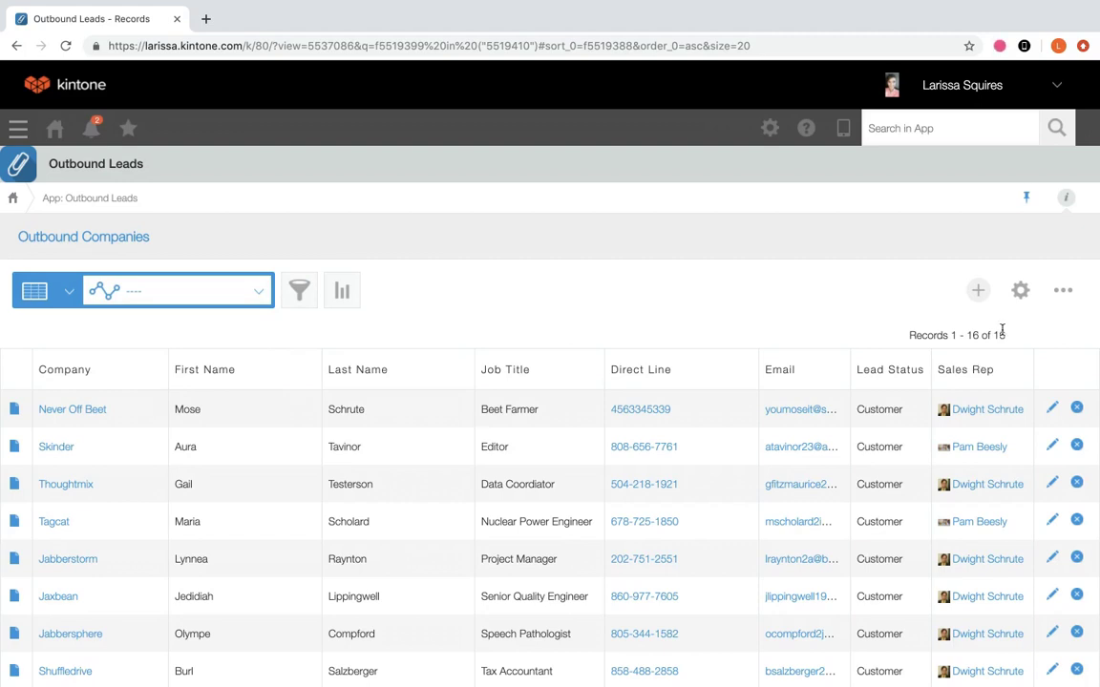
# Step: Create a new graph in the Outbound Leads app settings and name it Lead Status by Sales Rep
pyautogui.click(1021, 303)
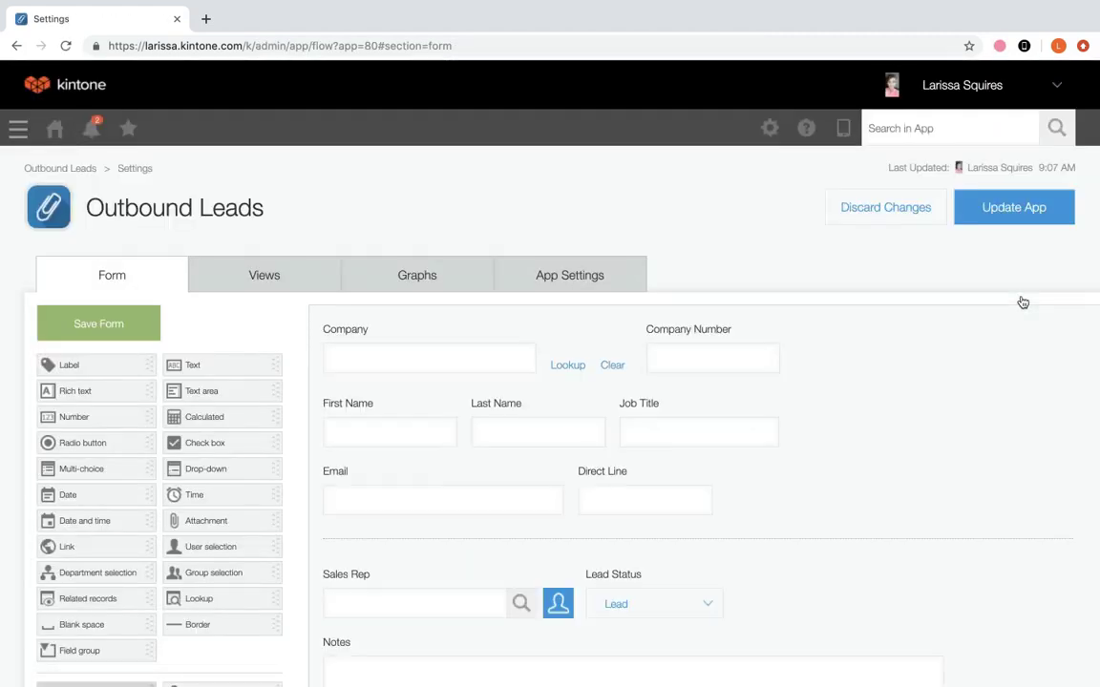
pyautogui.click(418, 275)
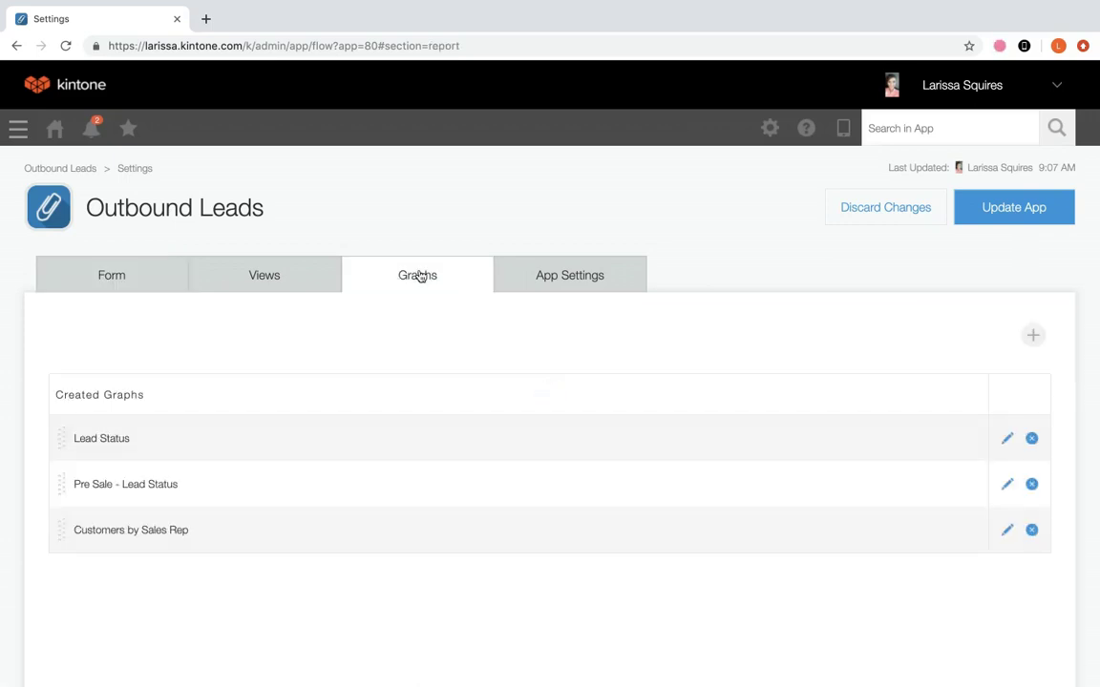
pyautogui.moveTo(60, 438)
pyautogui.mouseDown()
pyautogui.moveTo(60, 480)
pyautogui.moveTo(55, 434)
pyautogui.mouseUp()
pyautogui.click(1031, 340)
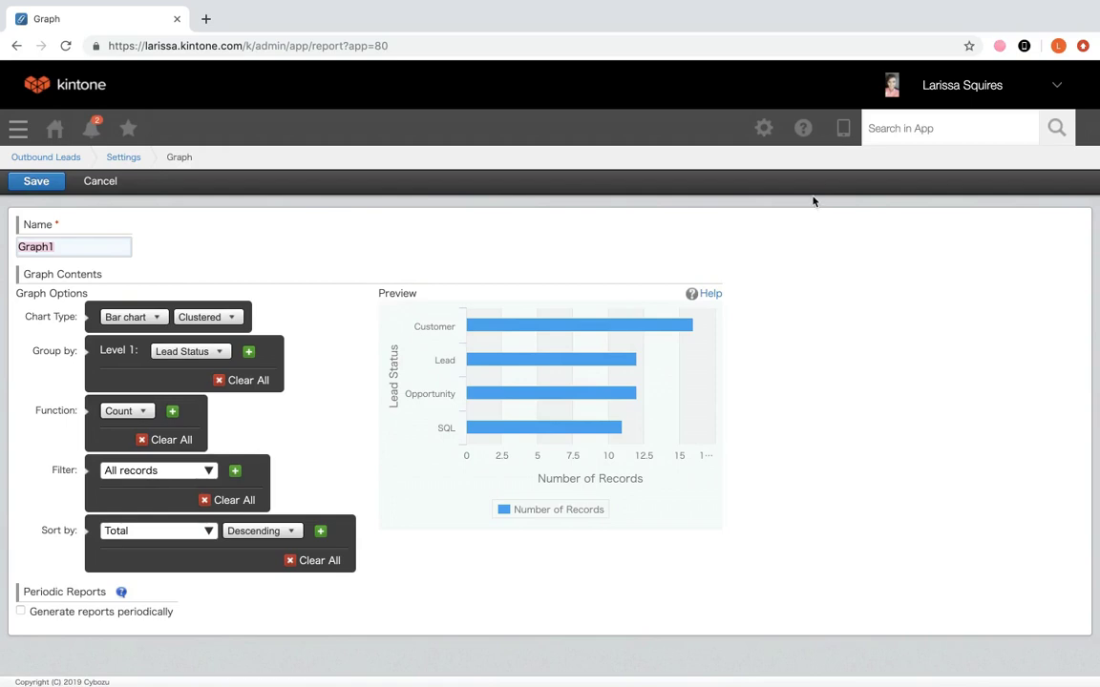
pyautogui.write('Lead Status by Sales Rep')
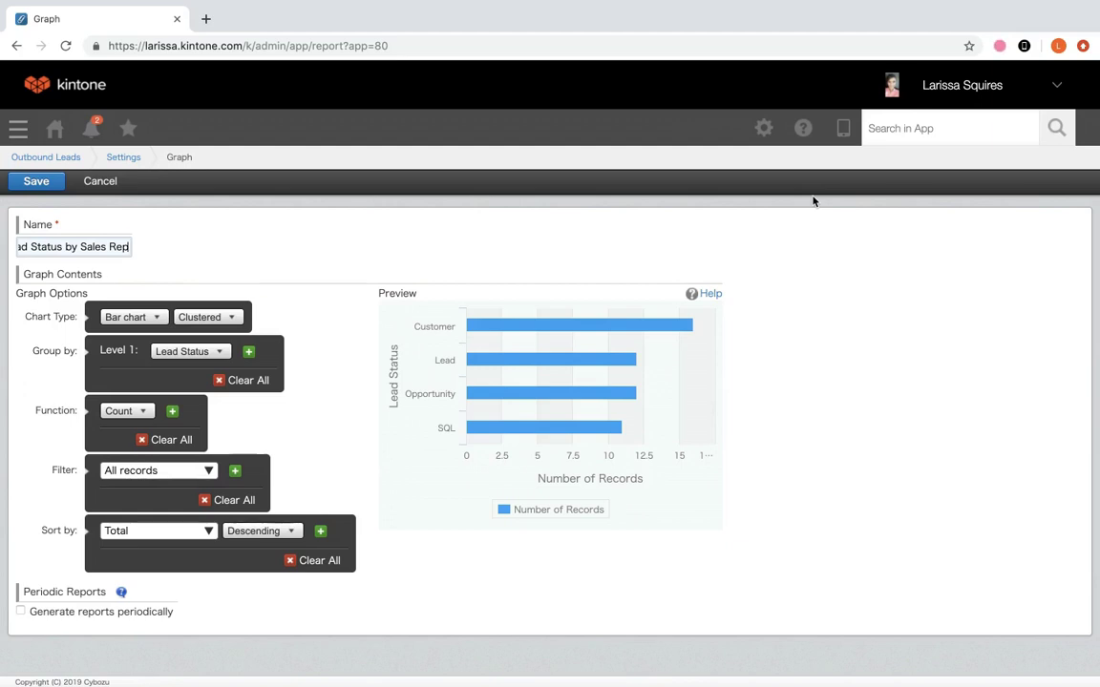
# Step: Set the new graph's chart type to a clustered column chart
pyautogui.click(158, 318)
pyautogui.click(148, 351)
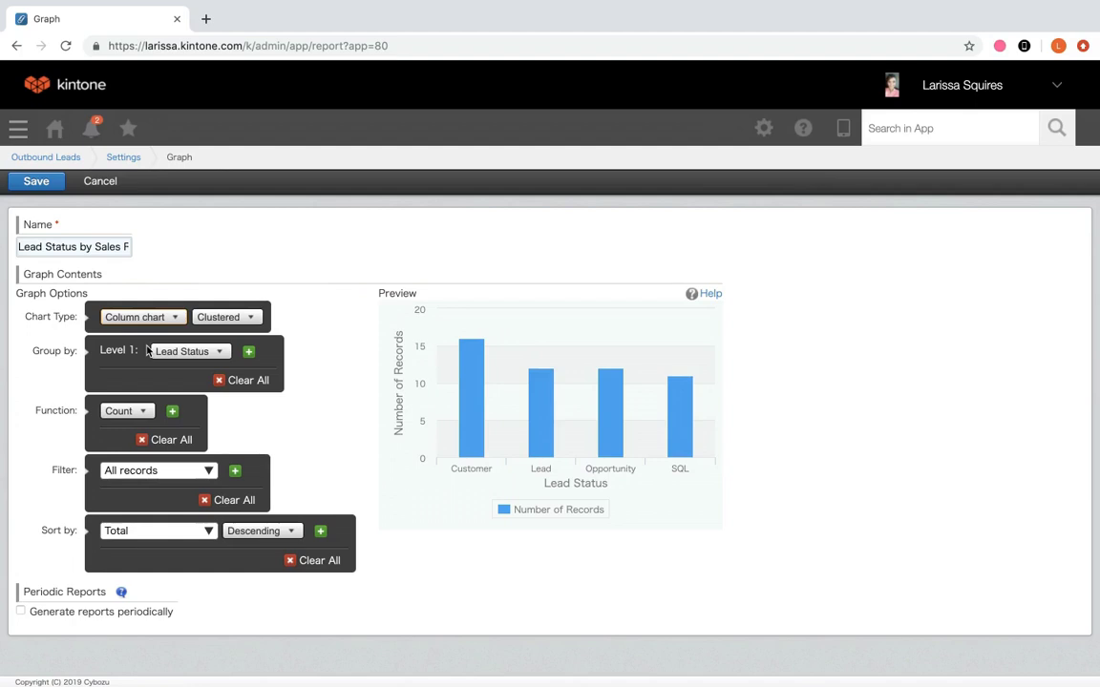
pyautogui.click(238, 318)
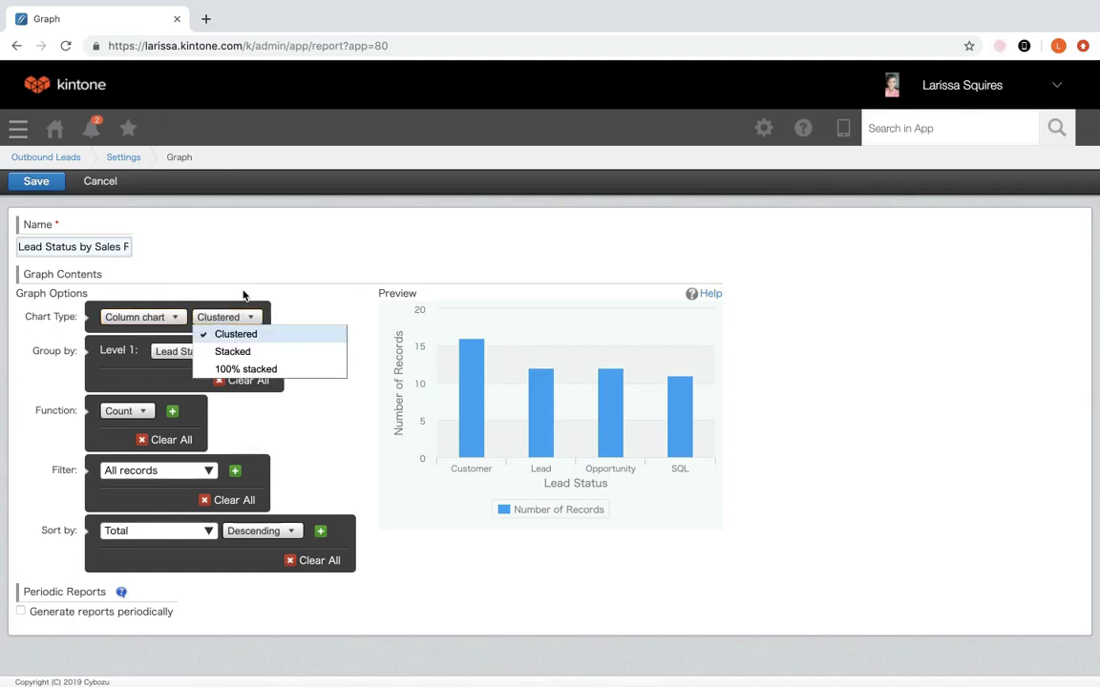
pyautogui.click(244, 296)
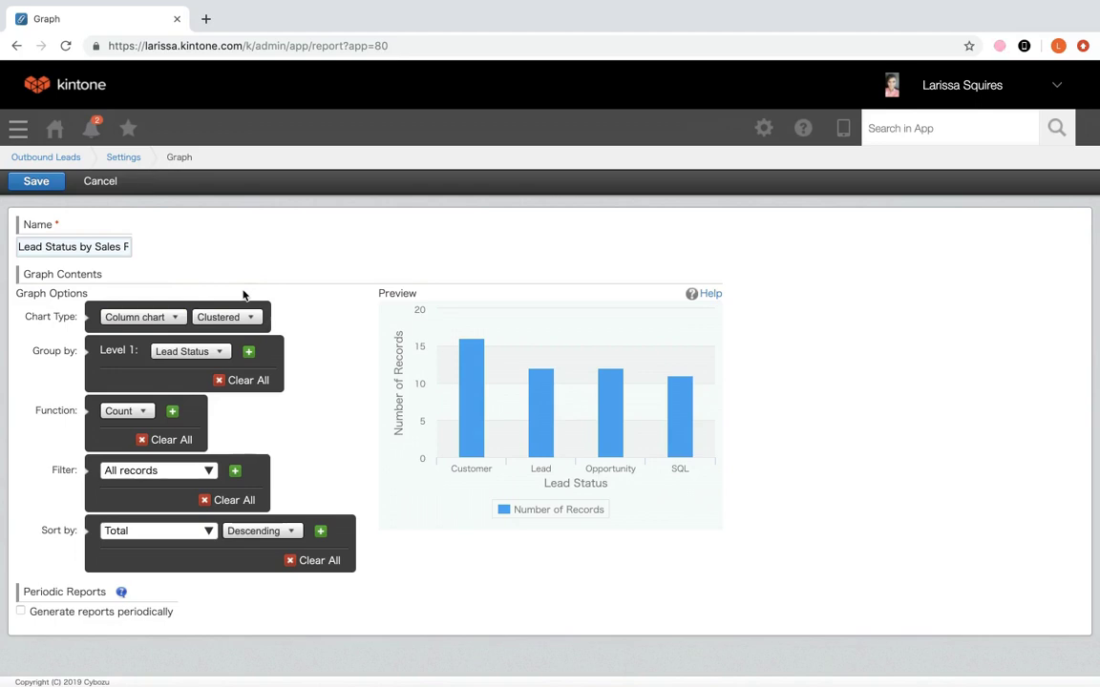
# Step: Group the graph by Sales Rep at level 1 and Lead Status at level 2, keeping Count as the function
pyautogui.click(194, 353)
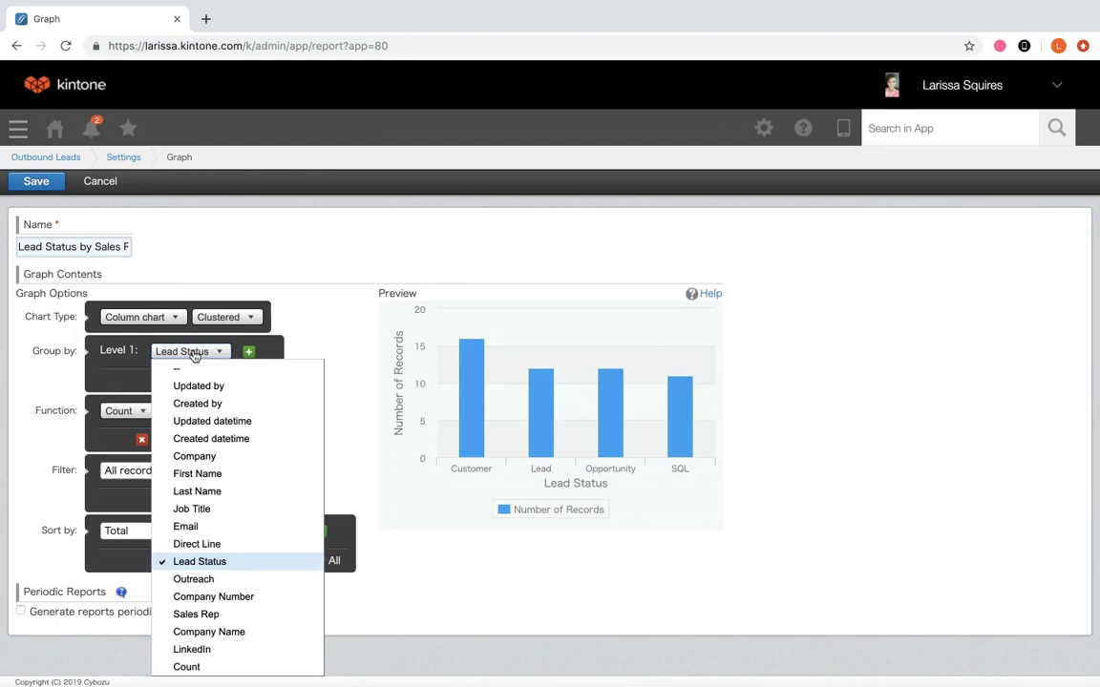
pyautogui.click(180, 615)
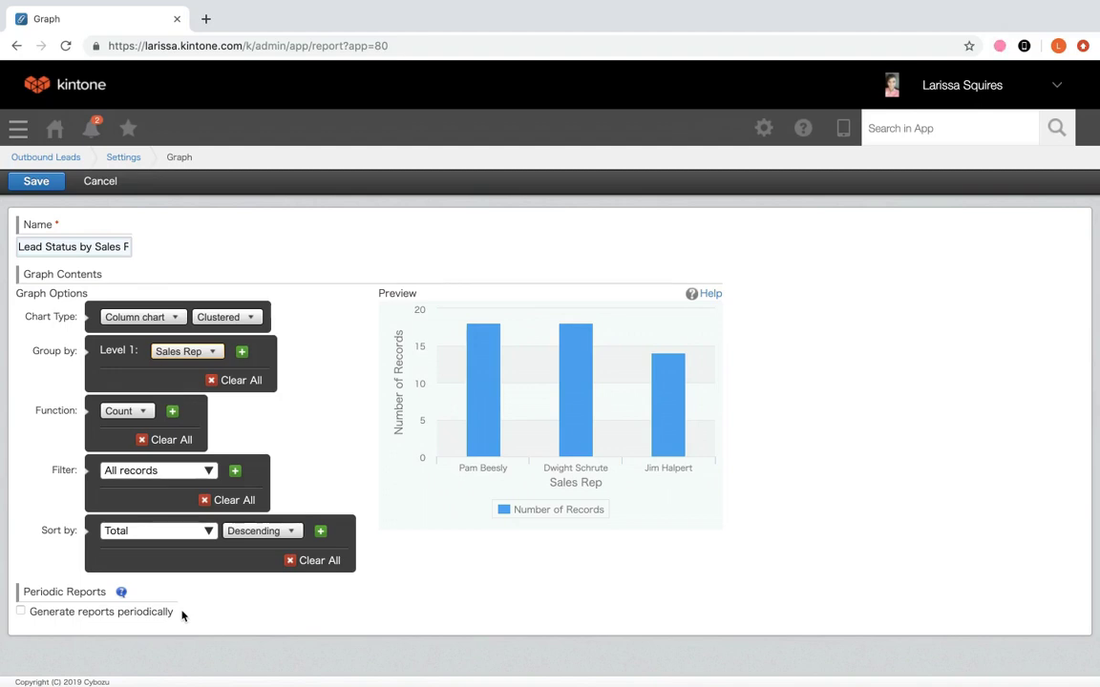
pyautogui.click(242, 352)
pyautogui.click(178, 373)
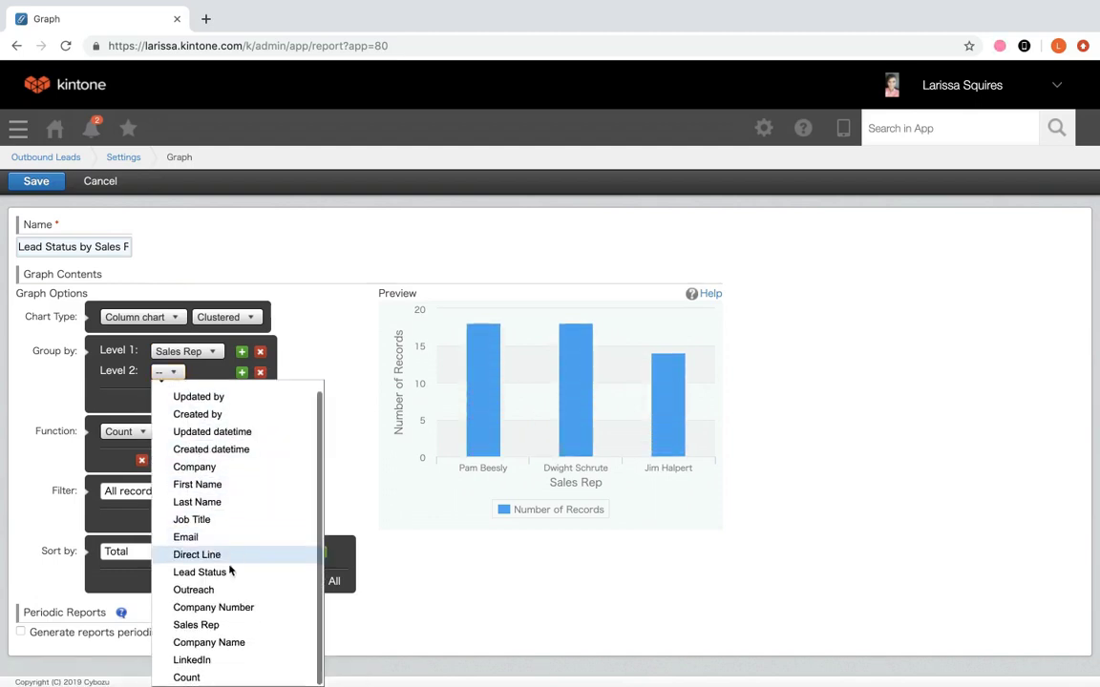
pyautogui.click(228, 581)
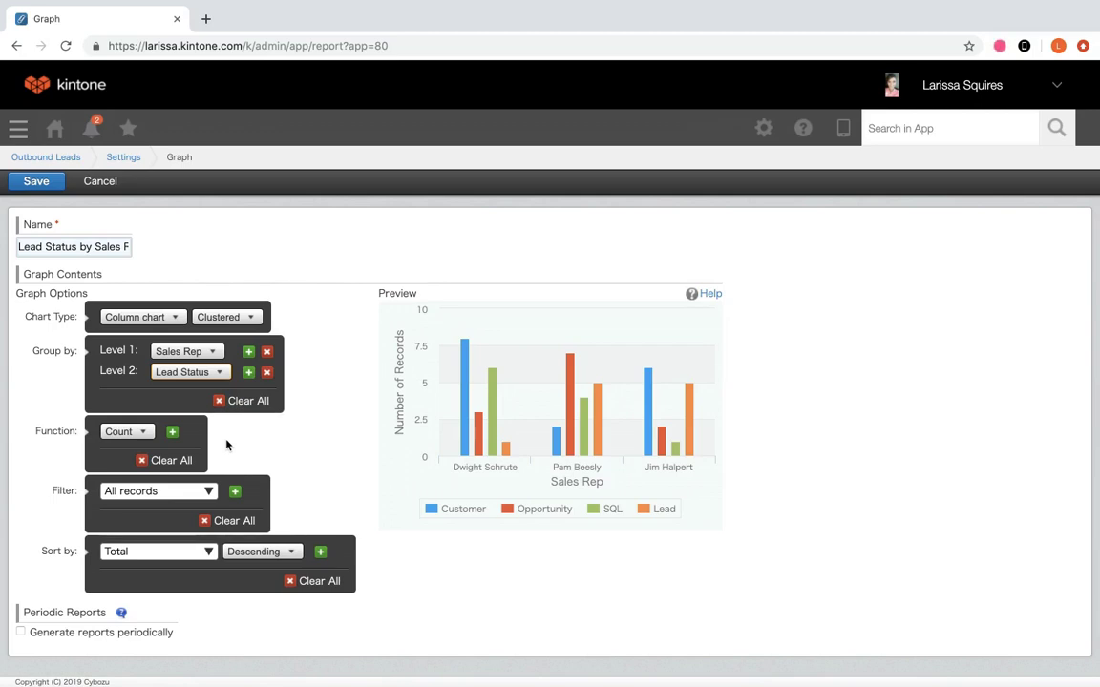
pyautogui.click(134, 432)
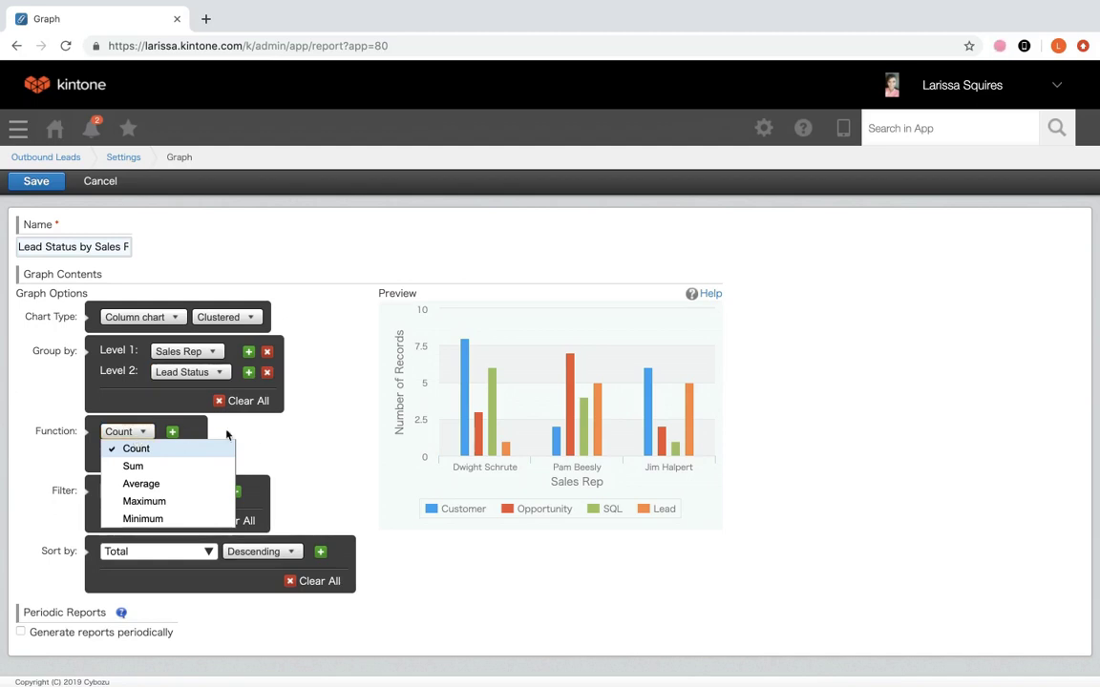
pyautogui.click(271, 449)
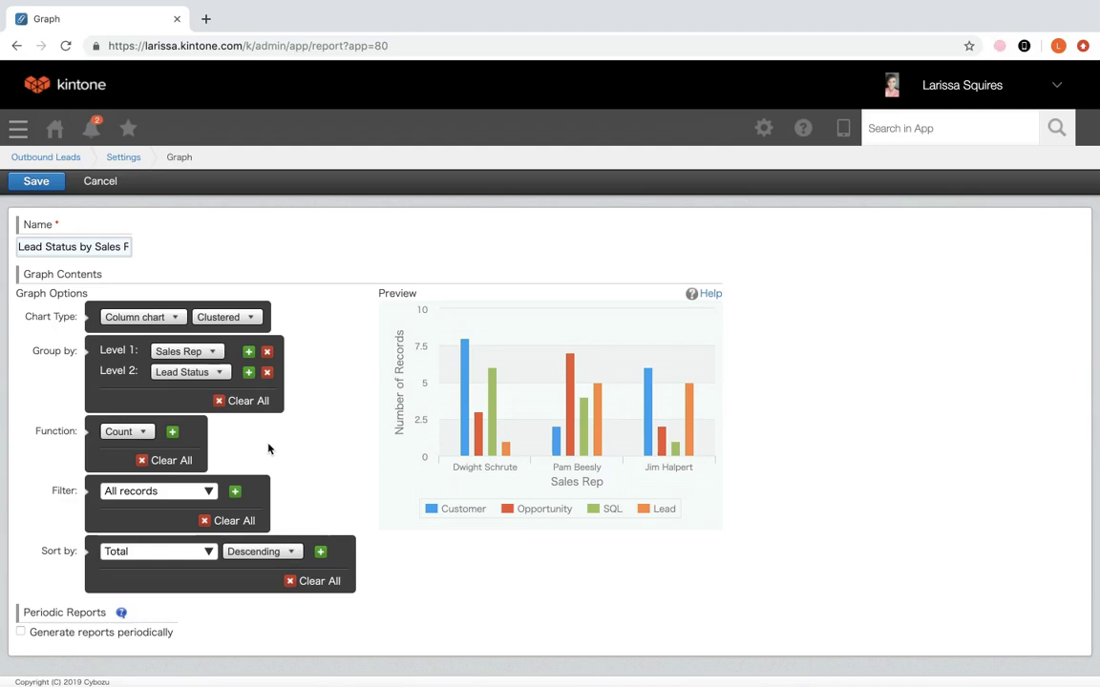
# Step: Filter the graph to records whose Lead Status does not include any of Customer
pyautogui.click(162, 495)
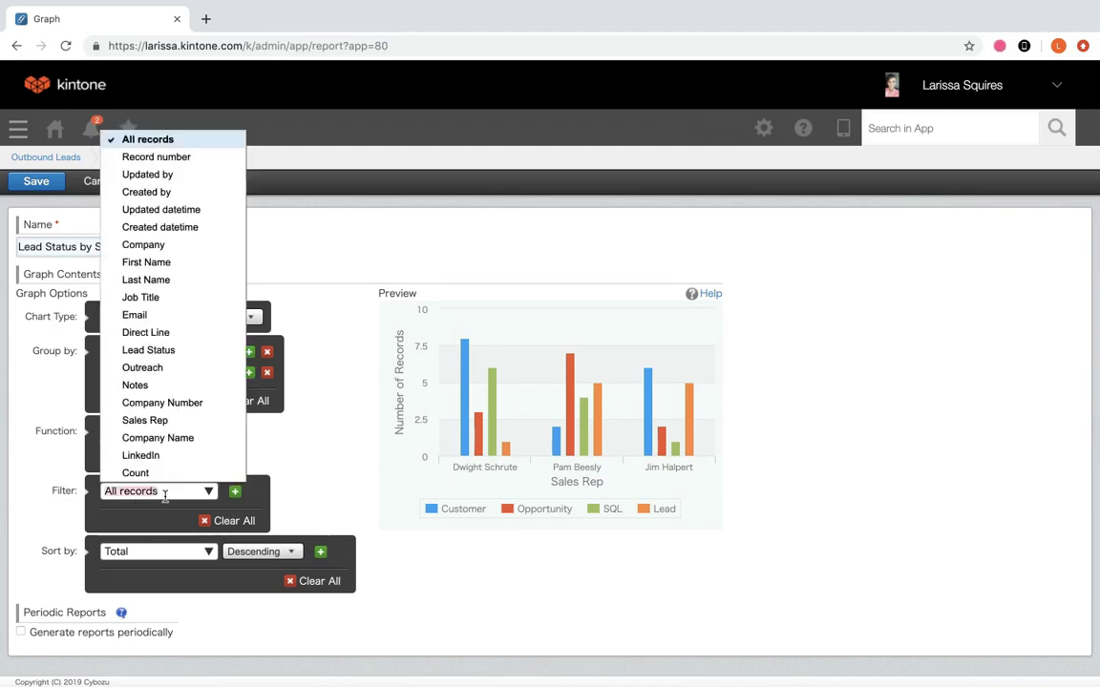
pyautogui.click(152, 351)
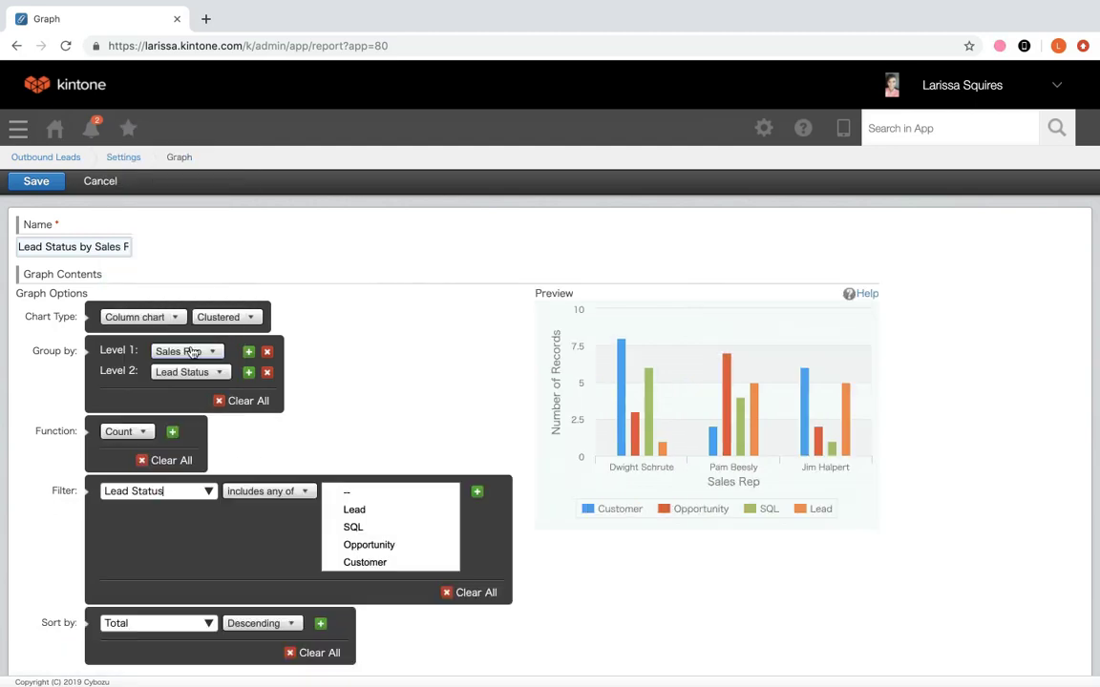
pyautogui.click(276, 491)
pyautogui.click(266, 527)
pyautogui.click(405, 563)
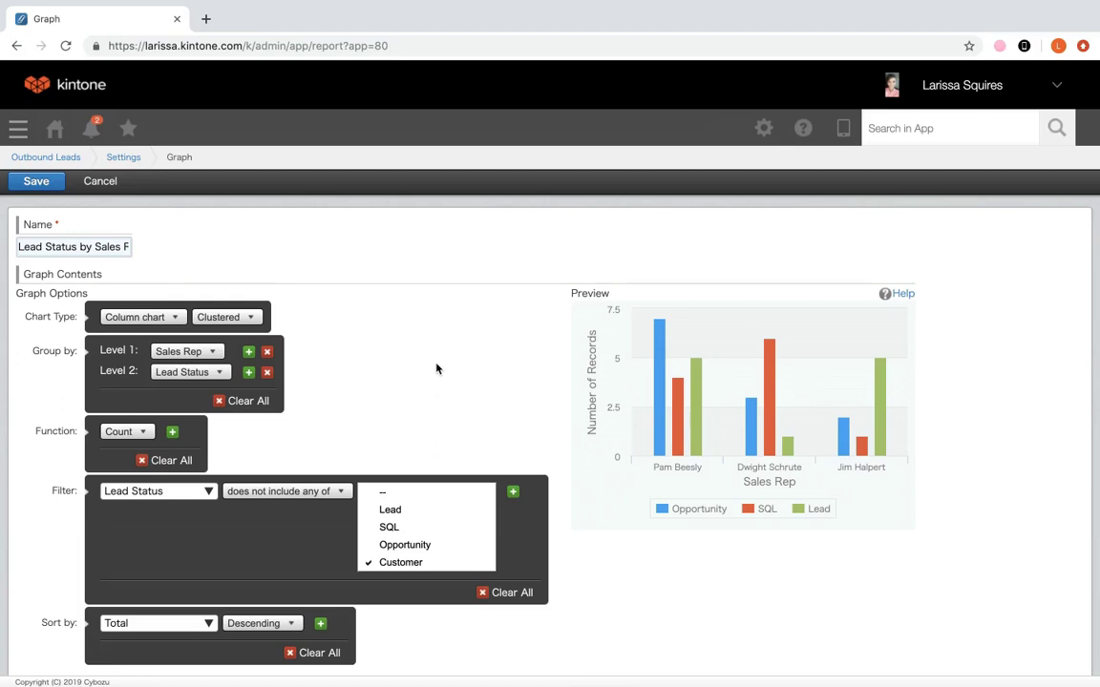
# Step: Check the graph's sort options and keep sorting by Total in Descending order
pyautogui.click(209, 624)
pyautogui.click(245, 623)
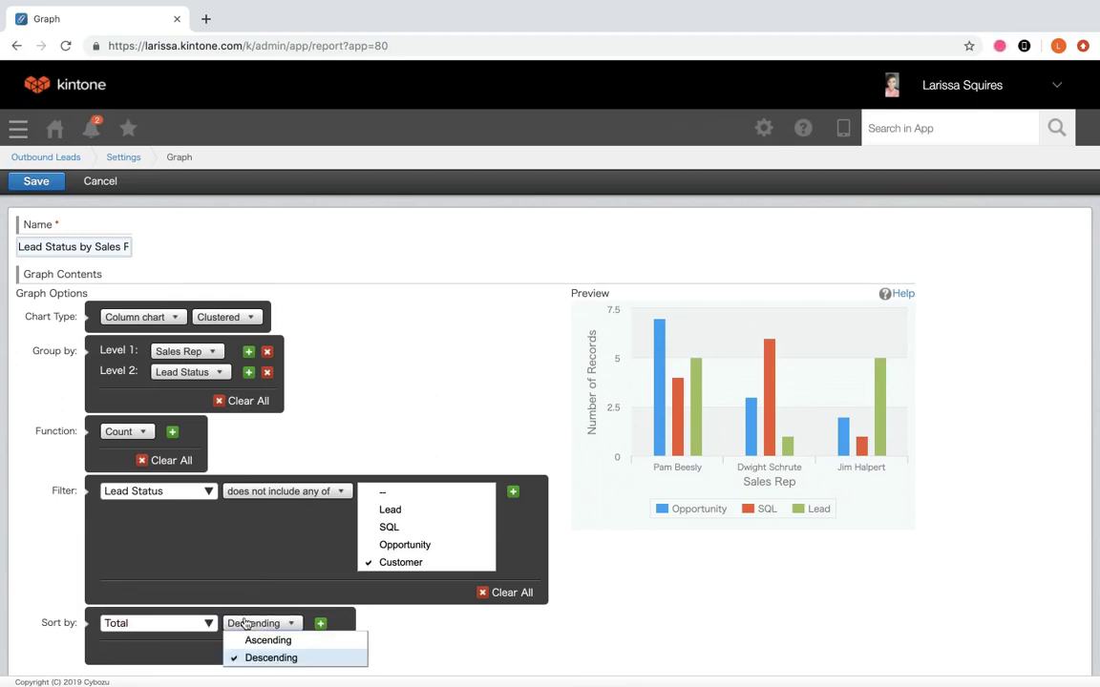
pyautogui.click(459, 646)
# Step: Enable periodic report generation to view its period options, and disable it again
pyautogui.scroll(-1, 459, 645)
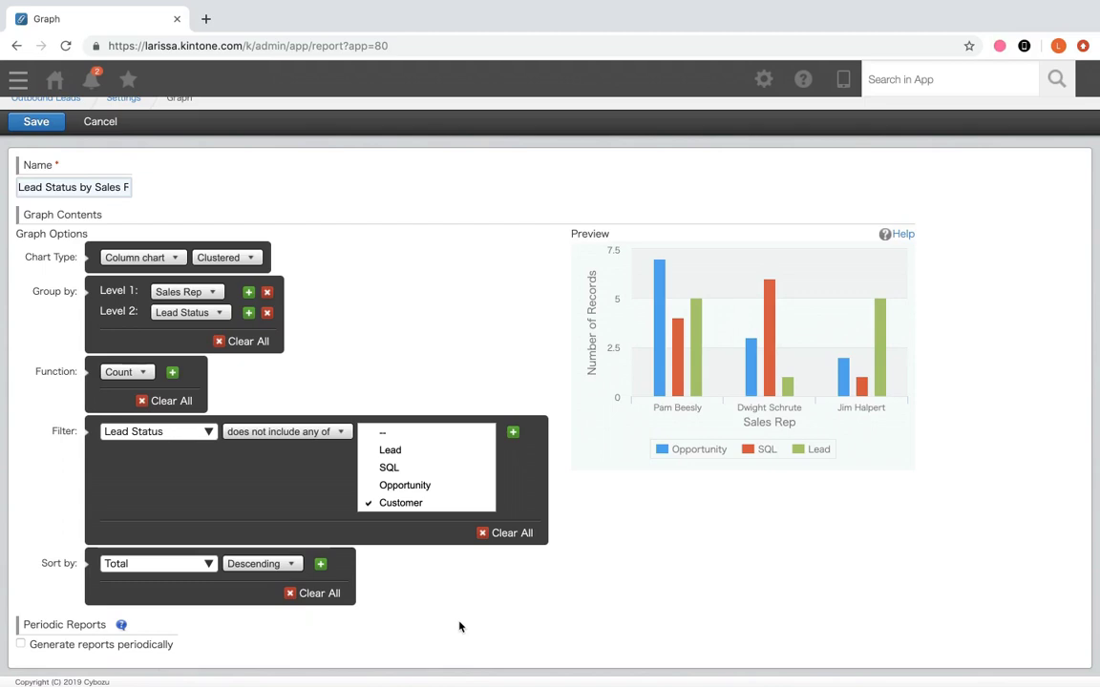
pyautogui.click(20, 645)
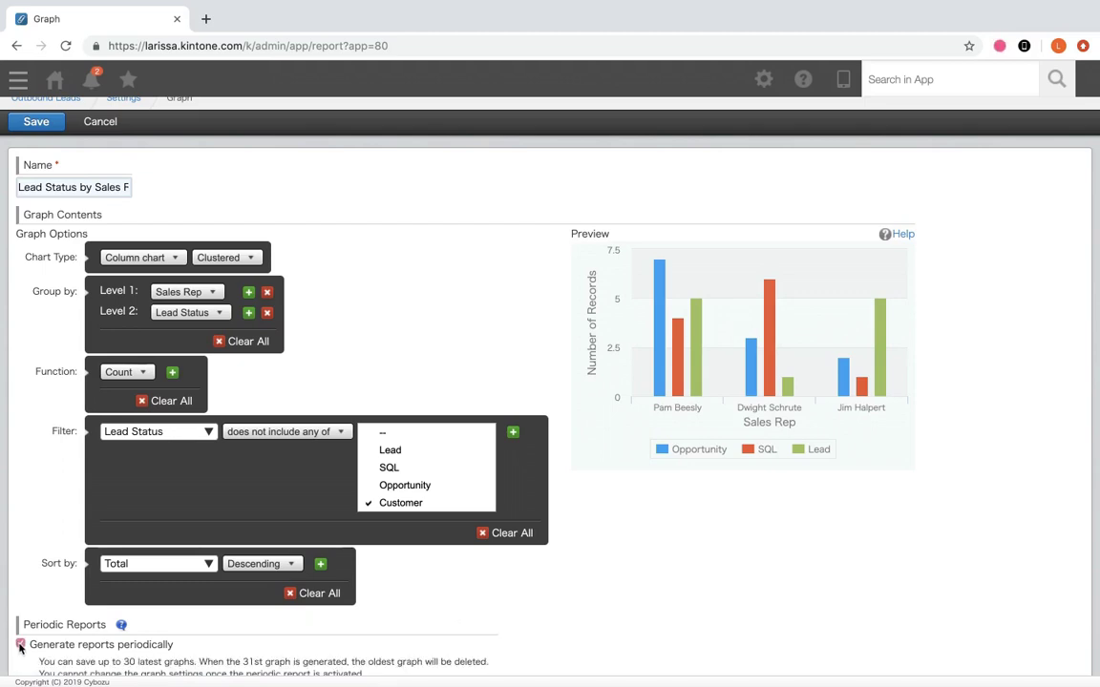
pyautogui.scroll(-1, 48, 621)
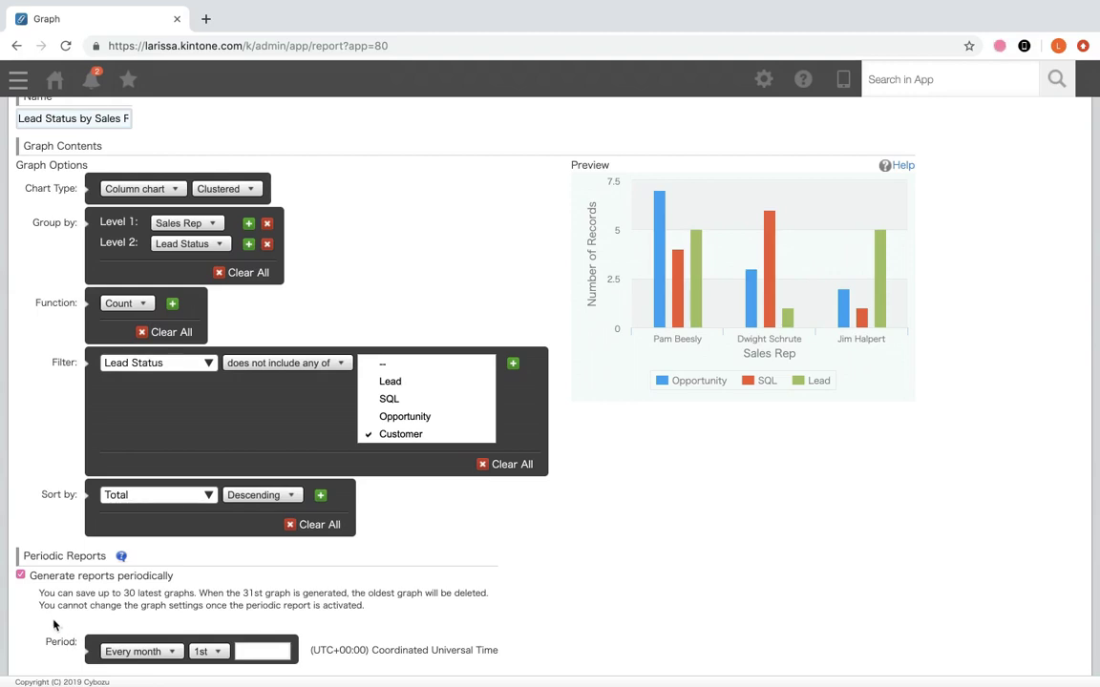
pyautogui.click(20, 575)
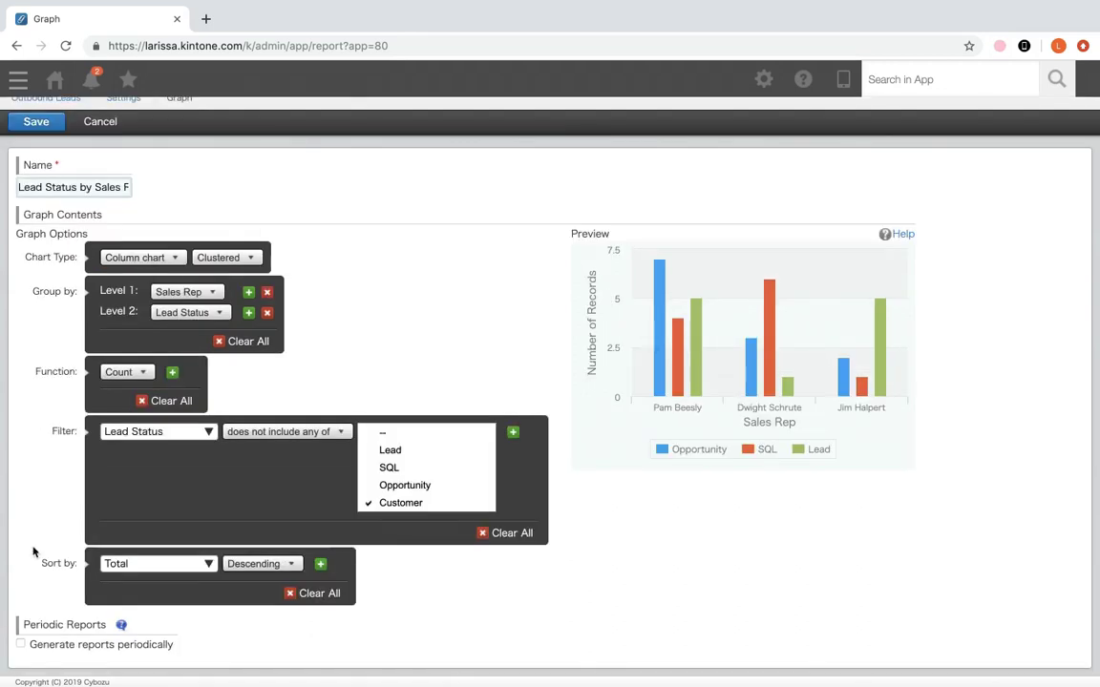
# Step: Set the Lead Status by Sales Rep column chart's style to Stacked
pyautogui.scroll(2, 33, 550)
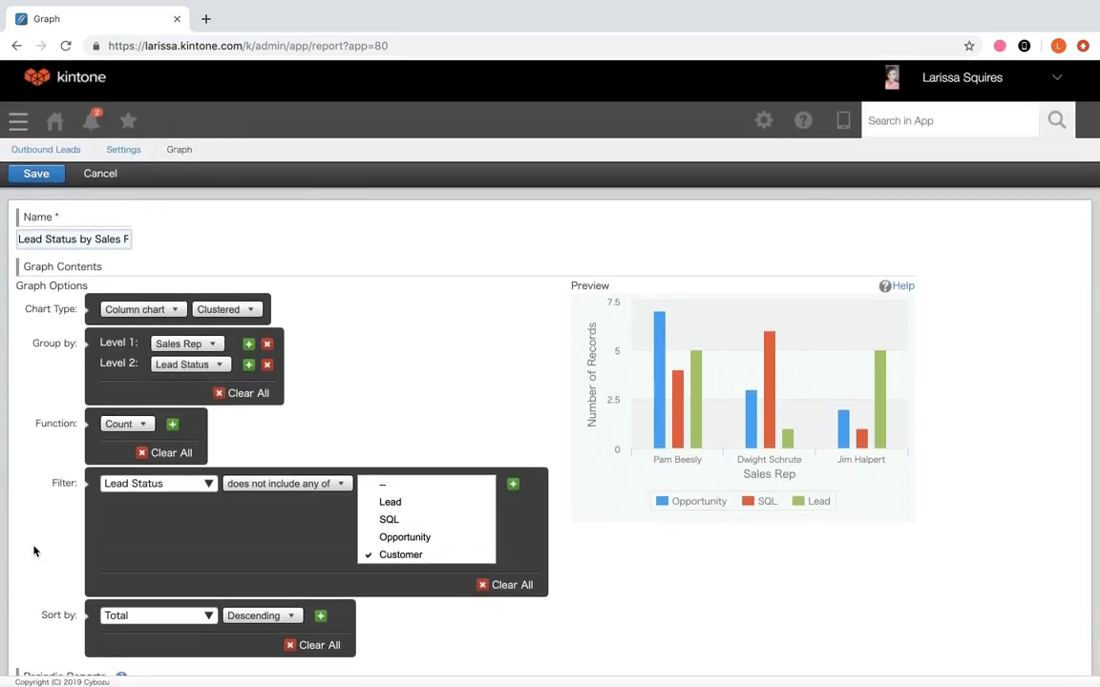
pyautogui.scroll(1, 145, 480)
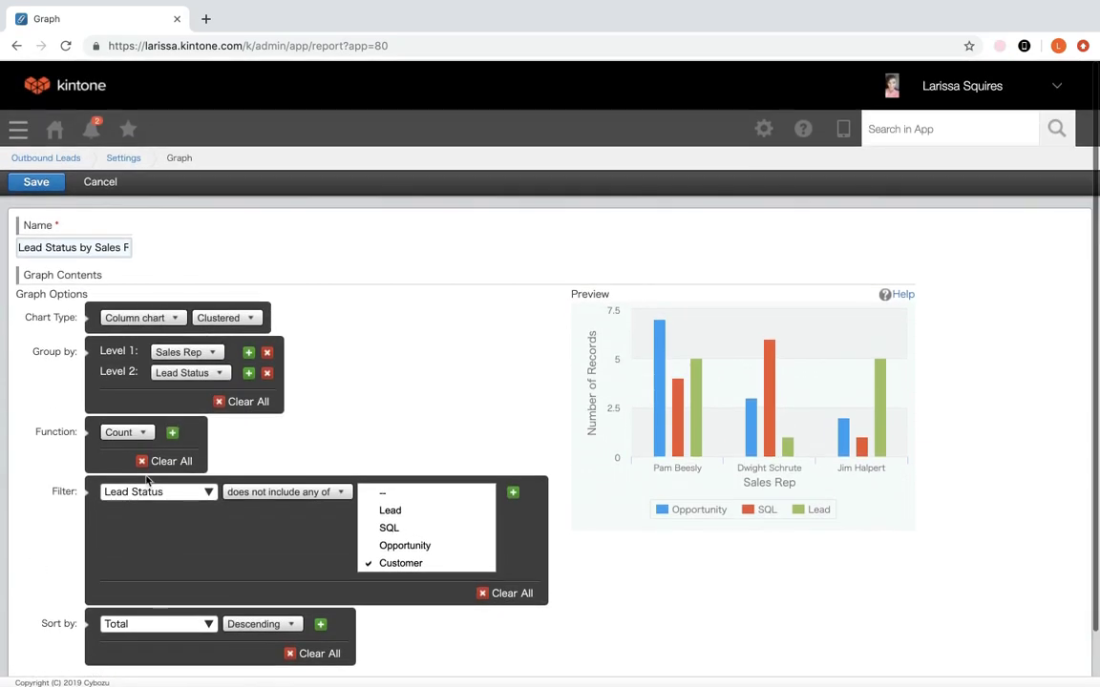
pyautogui.click(222, 317)
pyautogui.click(233, 351)
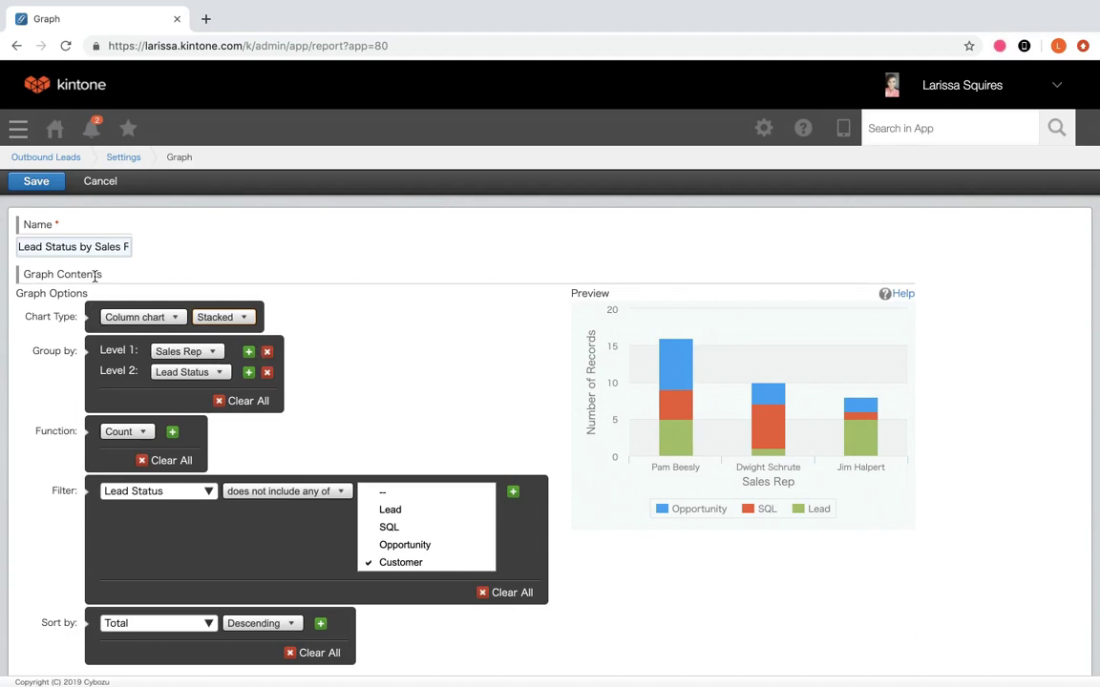
# Step: Save the Lead Status by Sales Rep graph and apply the changes to the activated Outbound Leads app
pyautogui.click(57, 188)
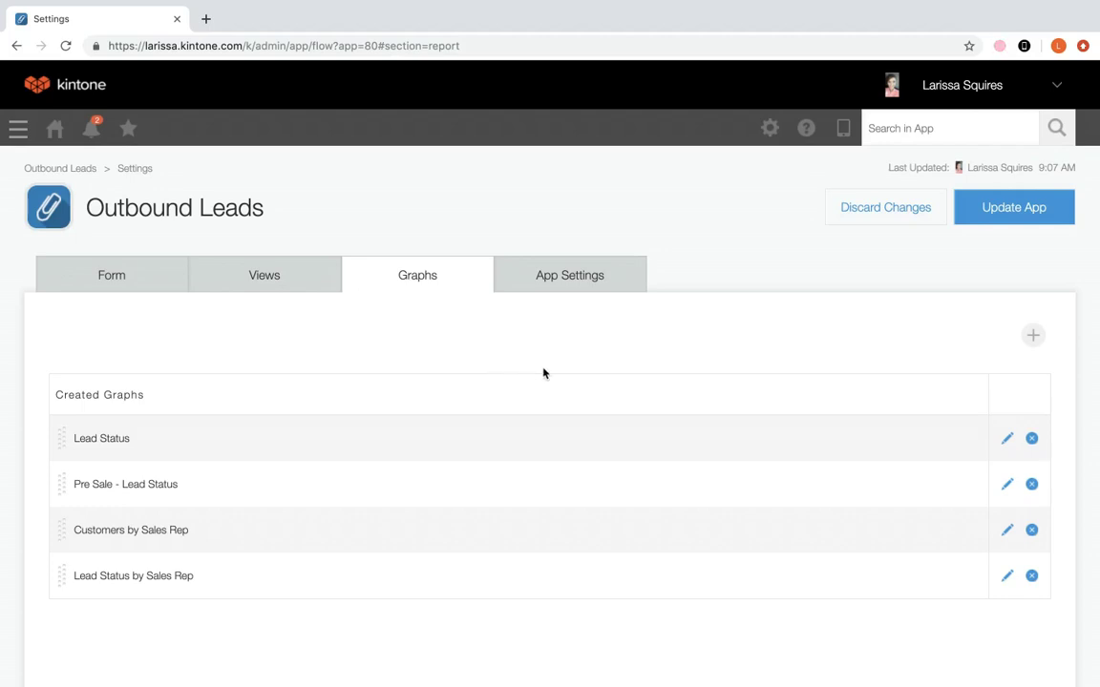
pyautogui.click(964, 212)
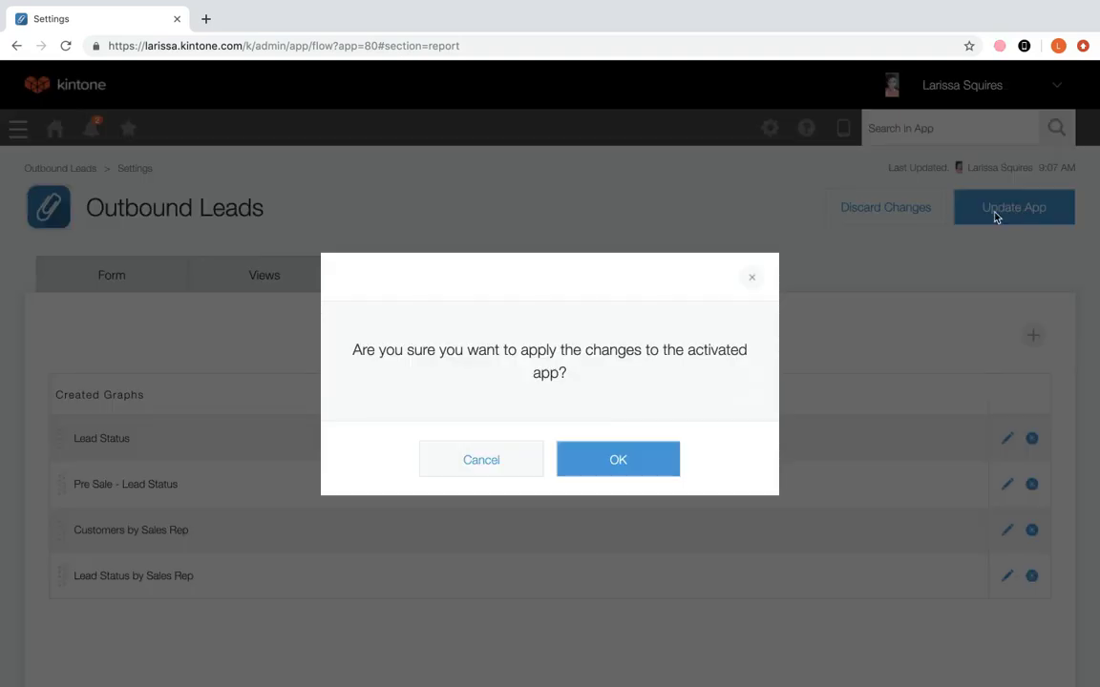
pyautogui.click(588, 466)
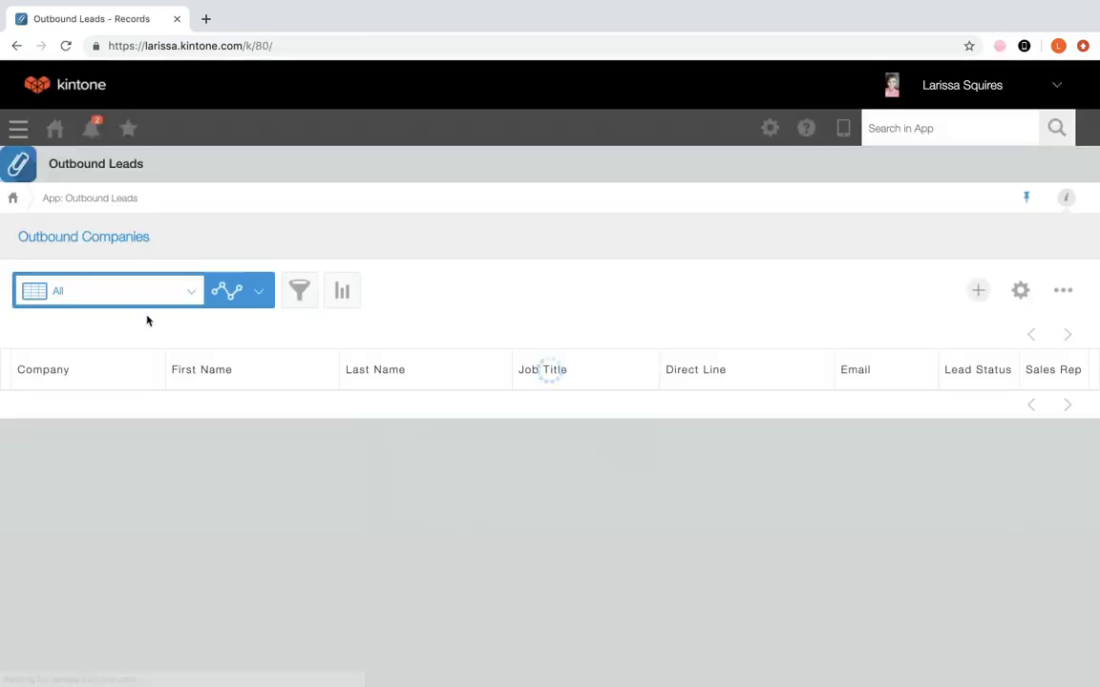
# Step: Look through the app's available views and open the Lead Status by Sales Rep graph
pyautogui.click(144, 299)
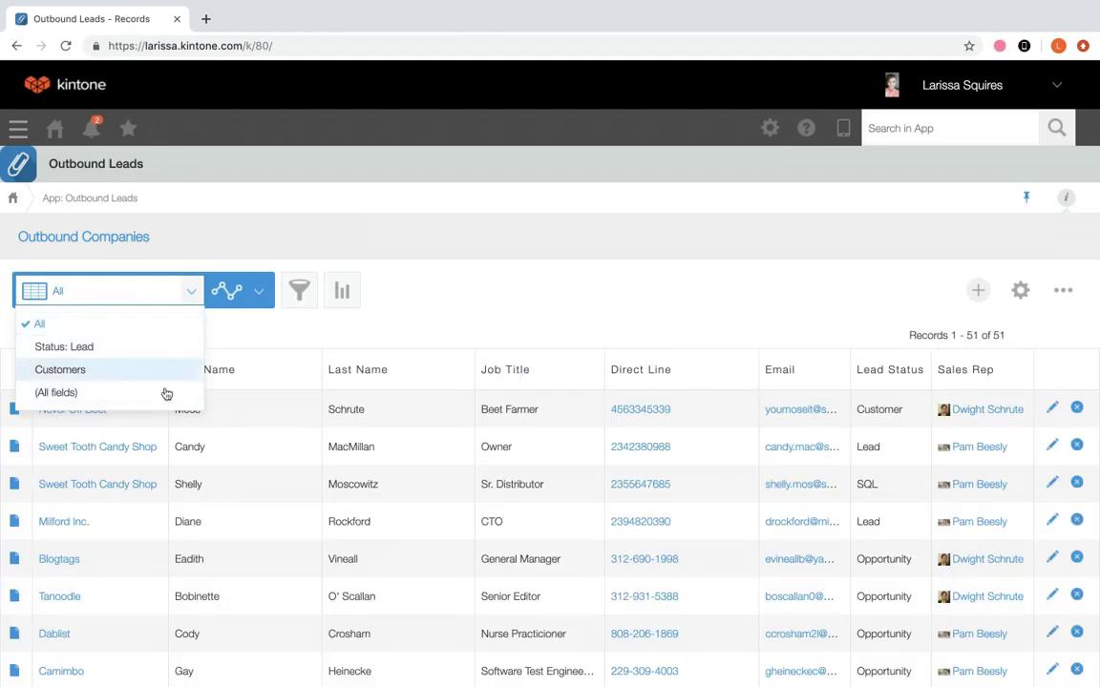
pyautogui.click(256, 299)
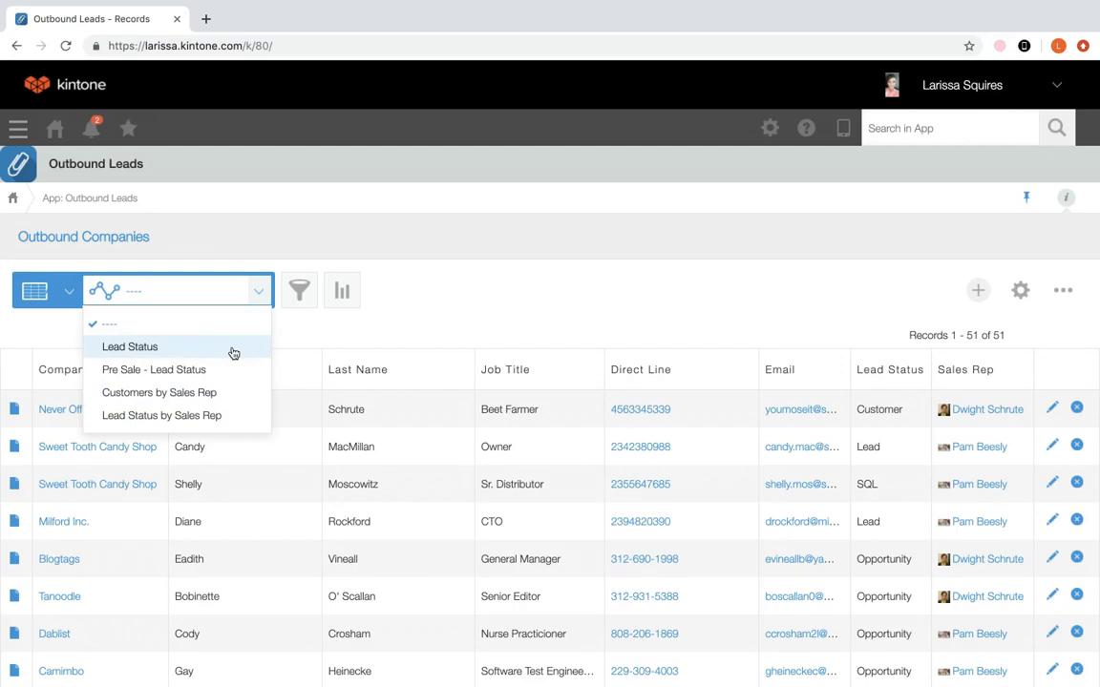
pyautogui.click(205, 418)
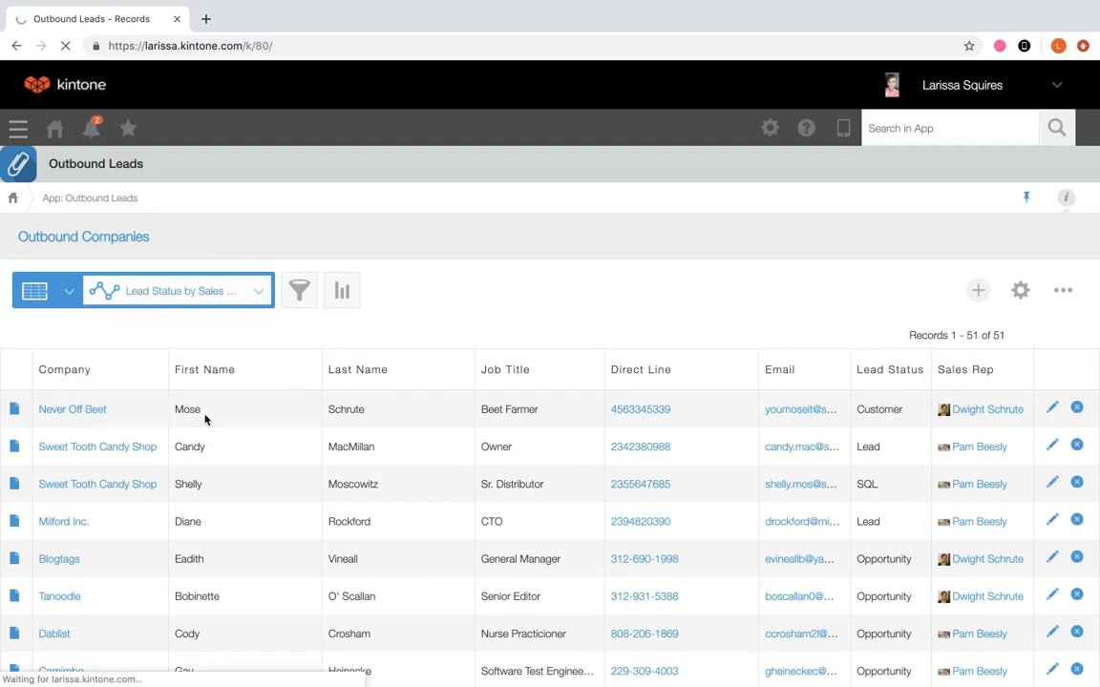
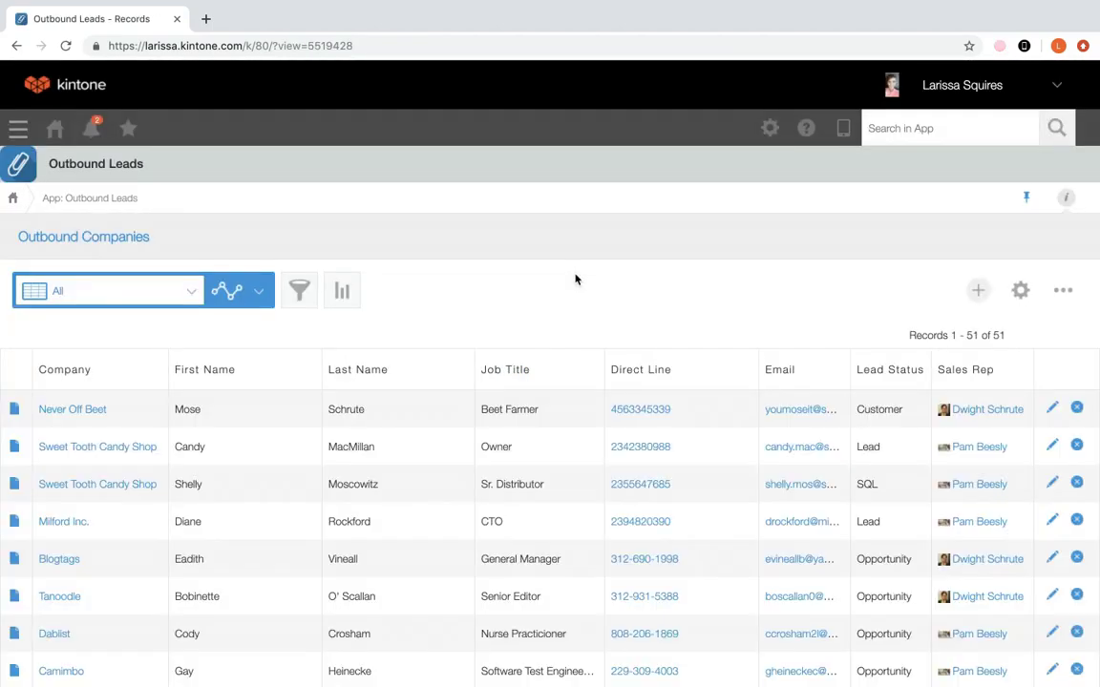
# Step: Start a new graph from the Outbound Leads record list, using the pie chart type
pyautogui.click(345, 292)
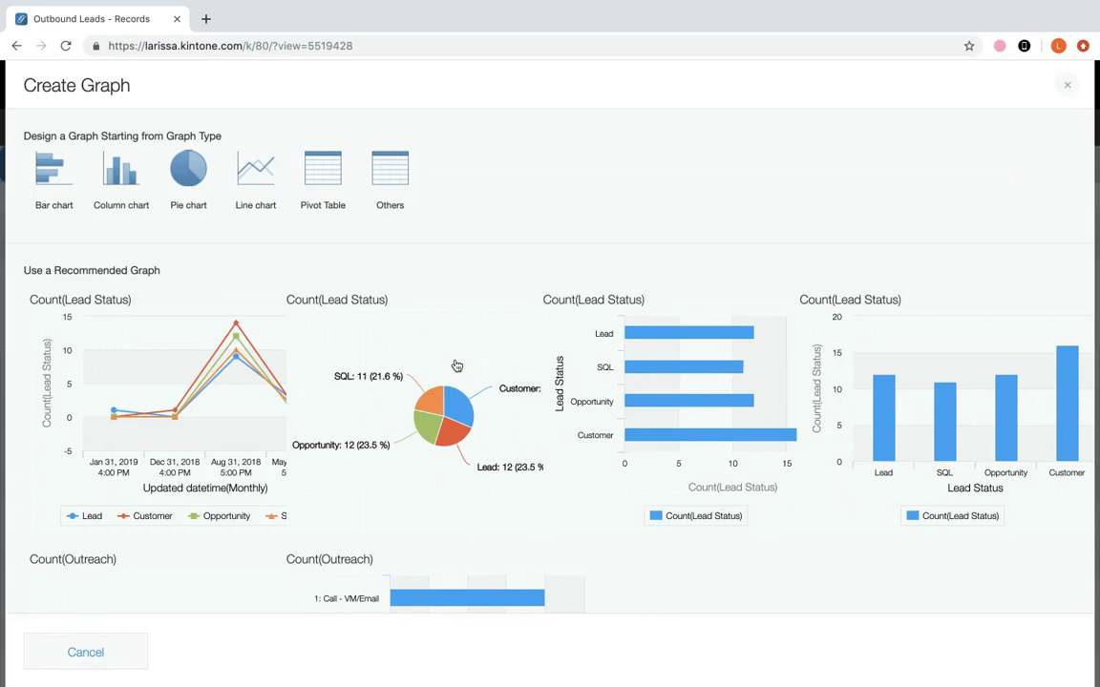
pyautogui.moveTo(441, 421)
pyautogui.click(190, 172)
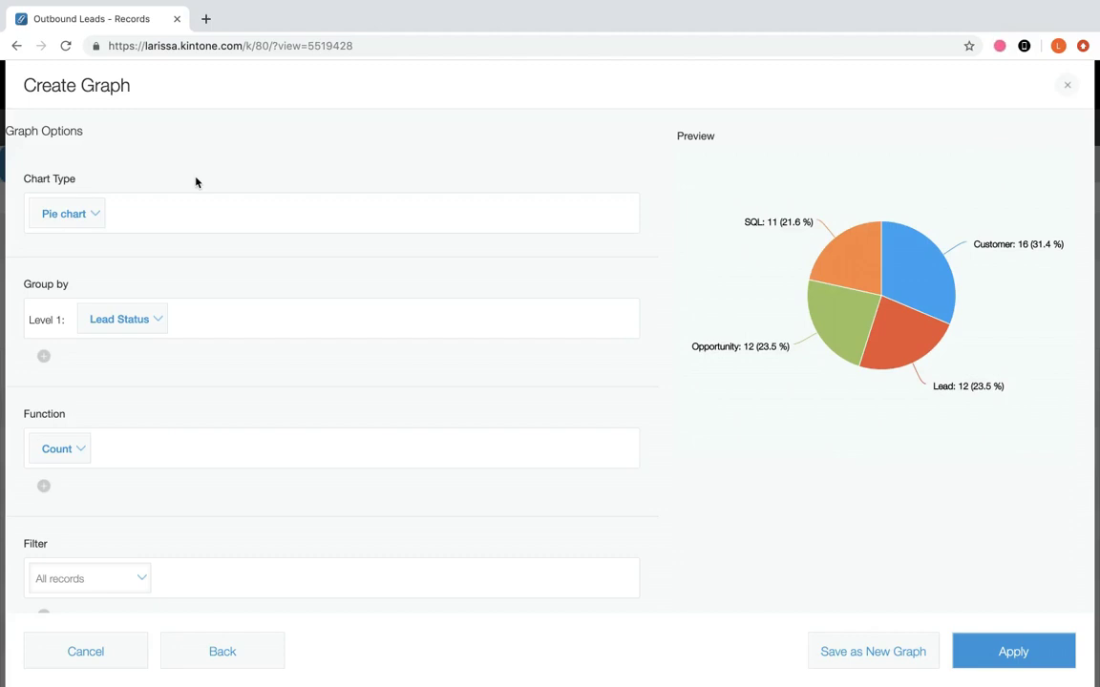
# Step: Group the pie chart by Sales Rep at level 1, adding an empty second grouping level and removing it
pyautogui.click(144, 322)
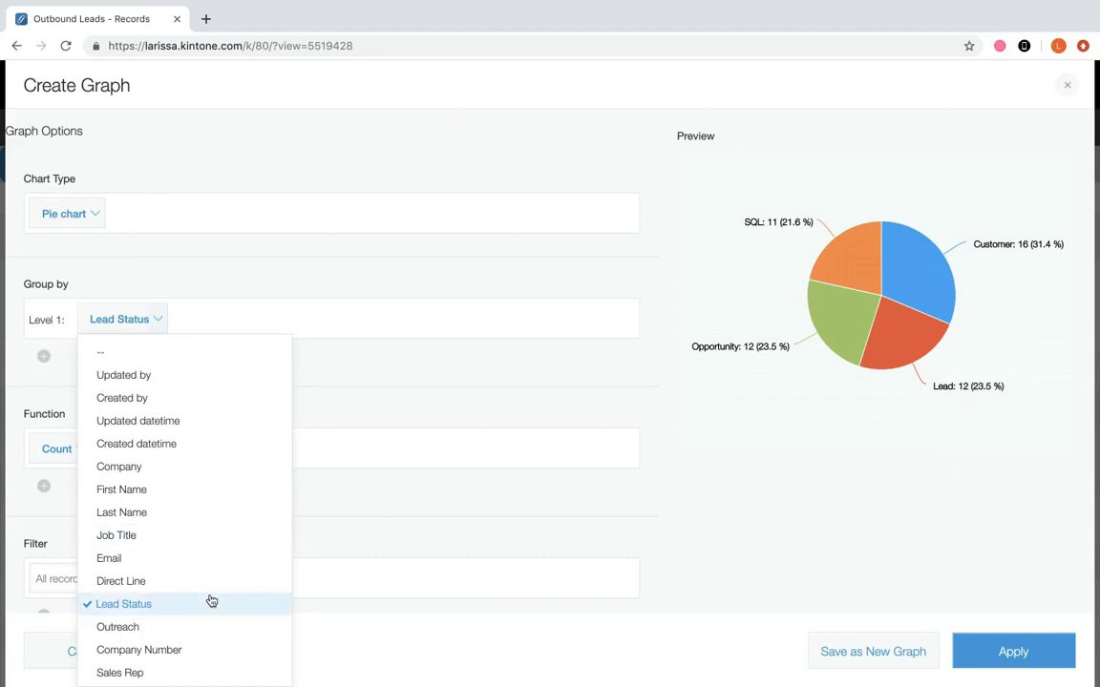
pyautogui.scroll(-1, 201, 621)
pyautogui.click(197, 634)
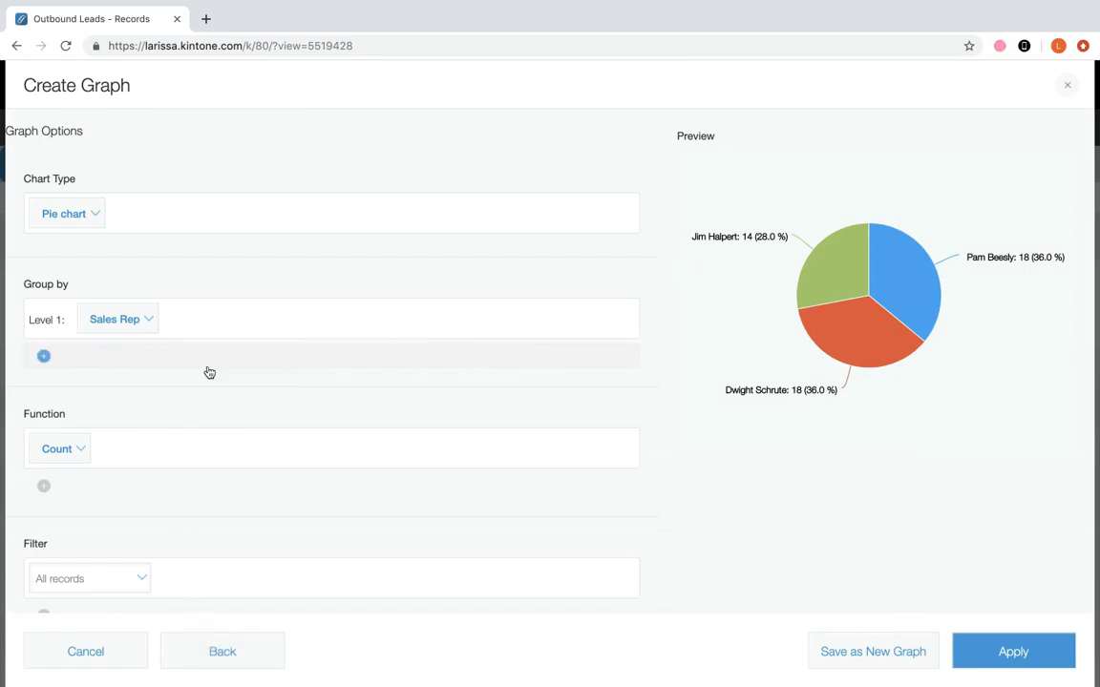
pyautogui.click(43, 356)
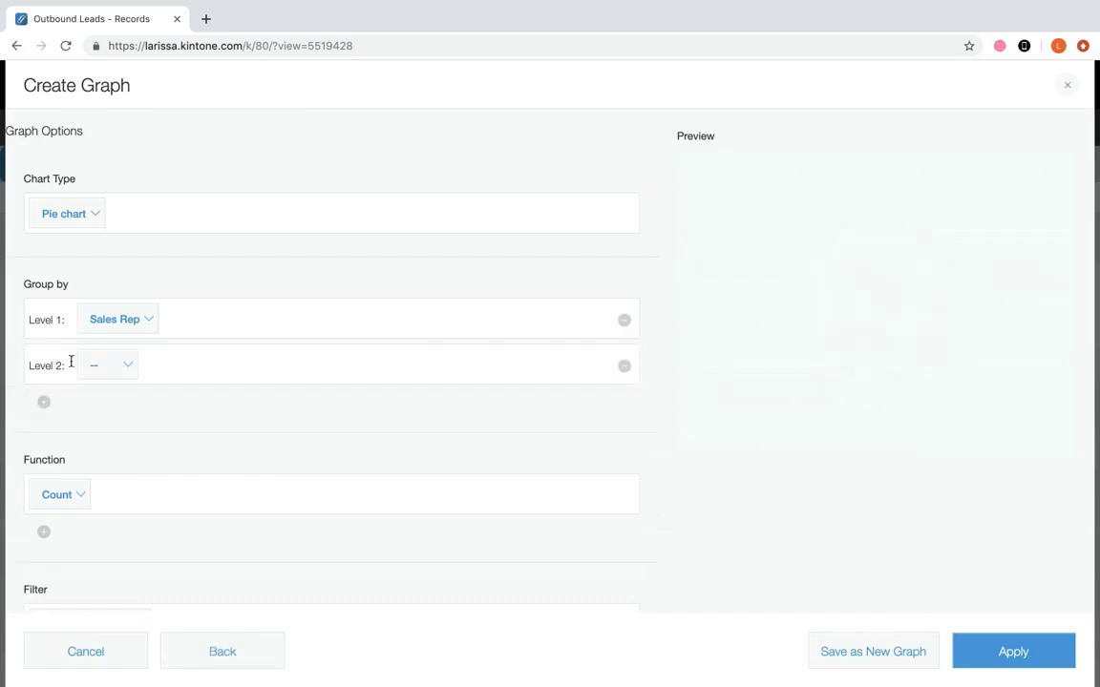
pyautogui.click(622, 367)
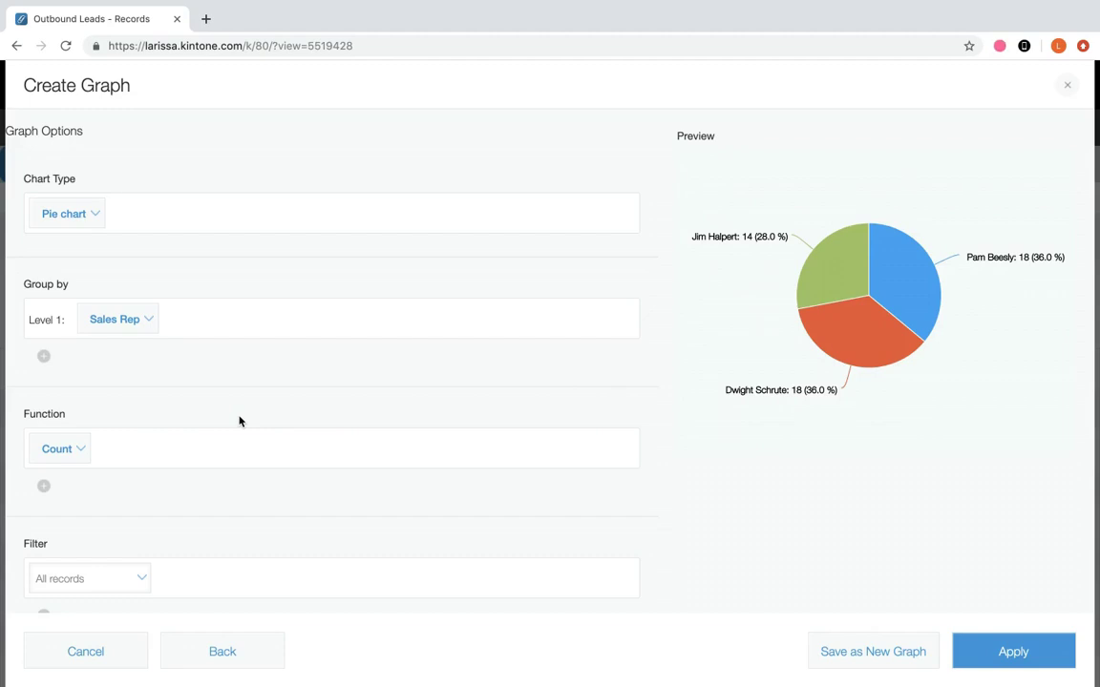
# Step: Filter the pie chart to records whose Lead Status includes any of Customer
pyautogui.scroll(-2, 100, 498)
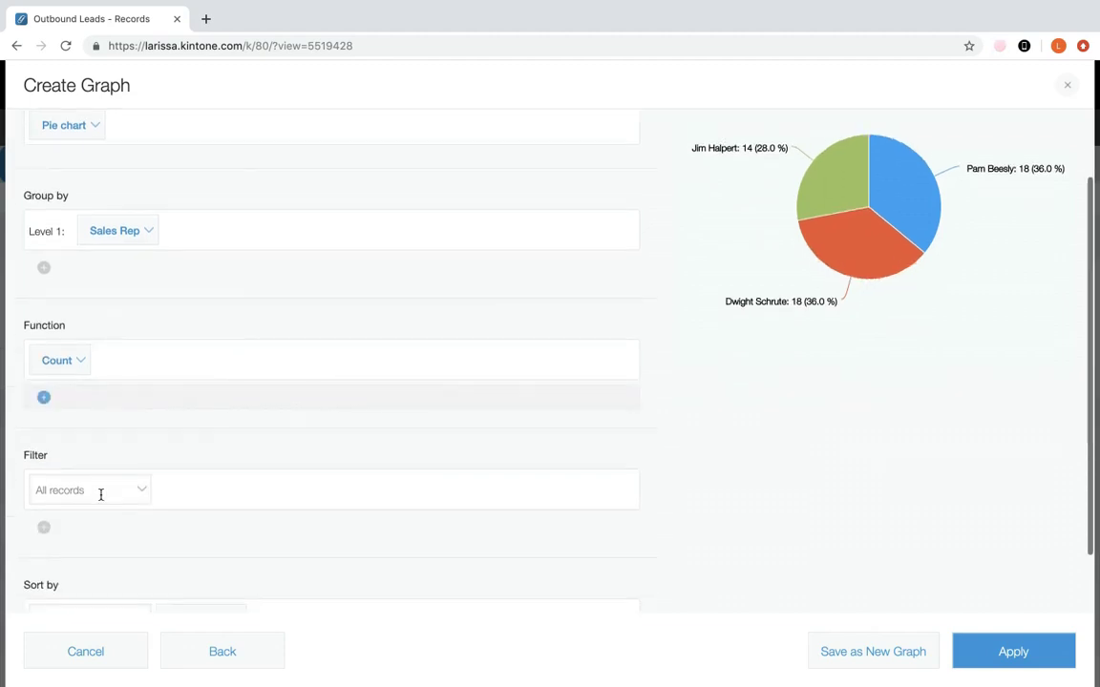
pyautogui.click(105, 488)
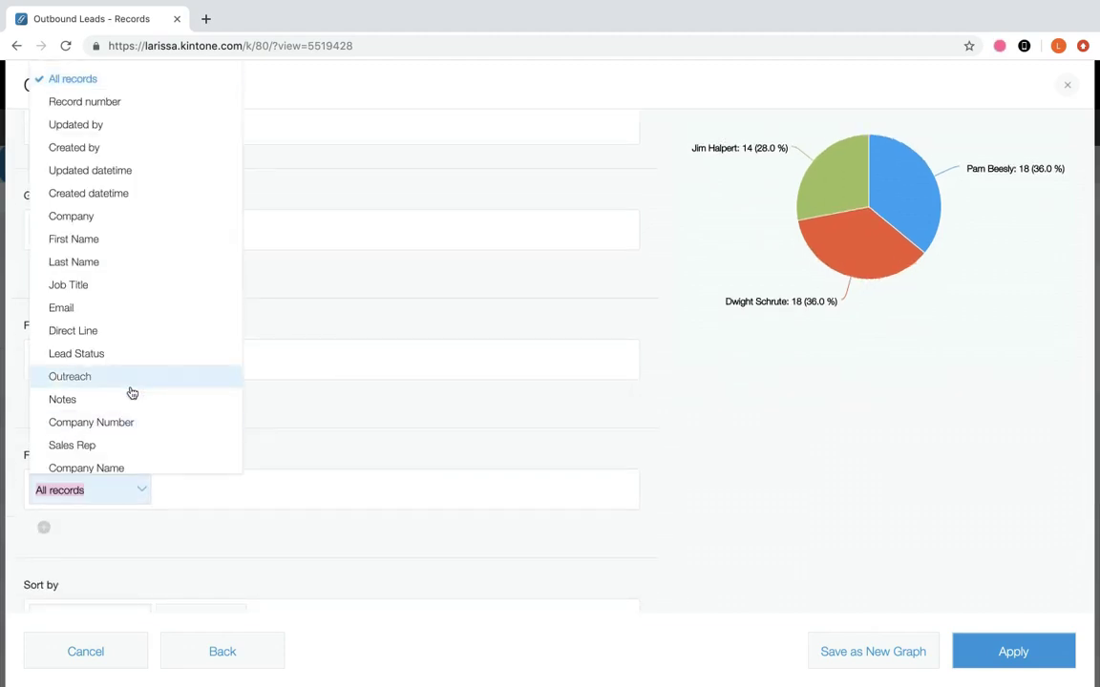
pyautogui.click(127, 354)
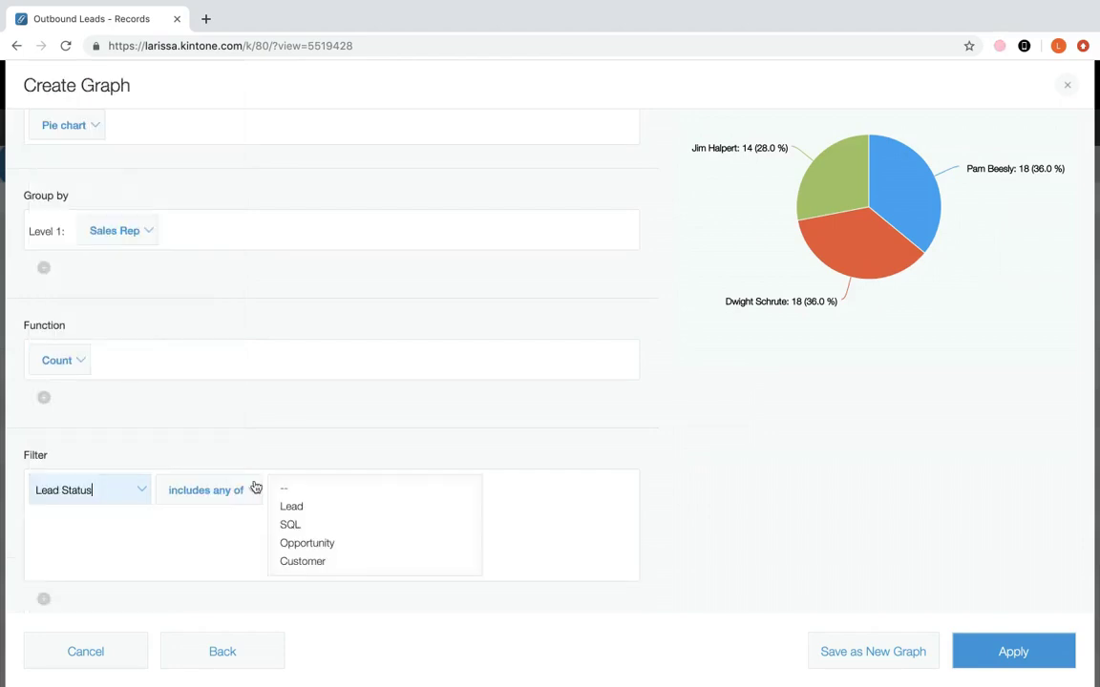
pyautogui.click(318, 563)
pyautogui.scroll(-1, 194, 557)
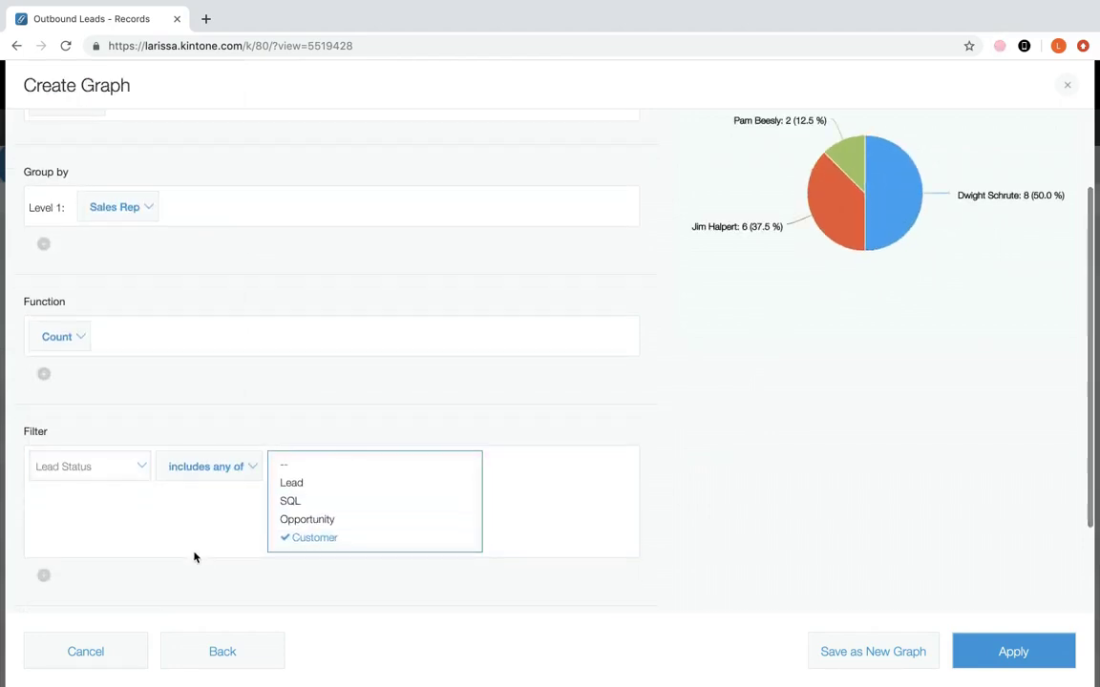
# Step: Save the pie chart as a new graph named Customers by Sales Rep
pyautogui.scroll(-3, 194, 557)
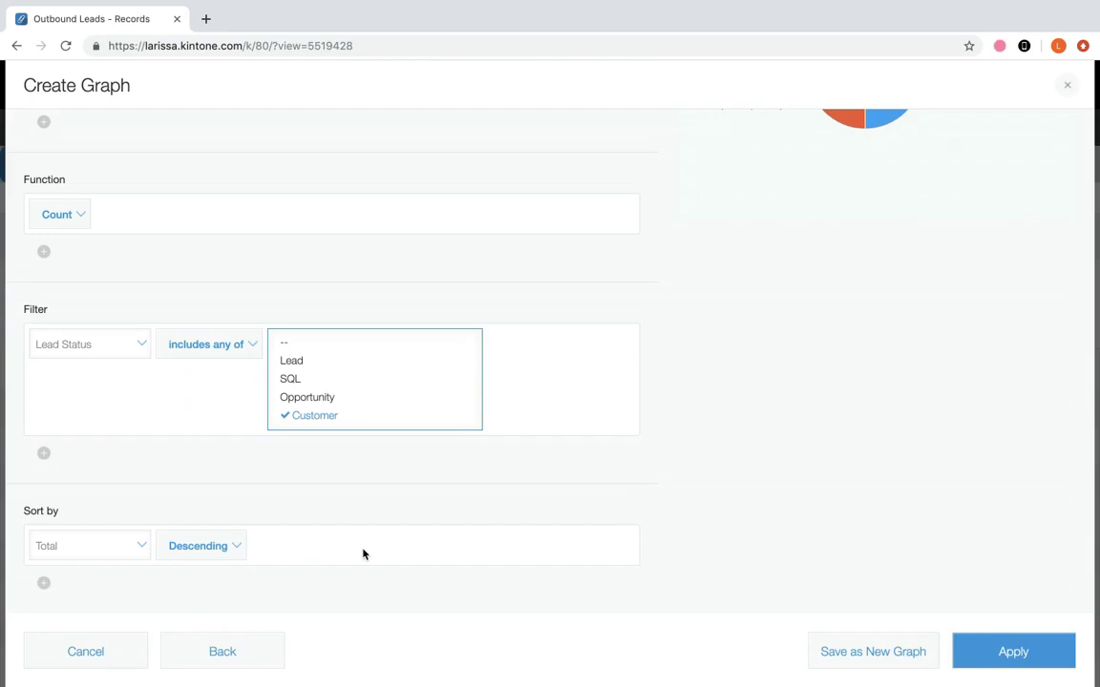
pyautogui.click(871, 647)
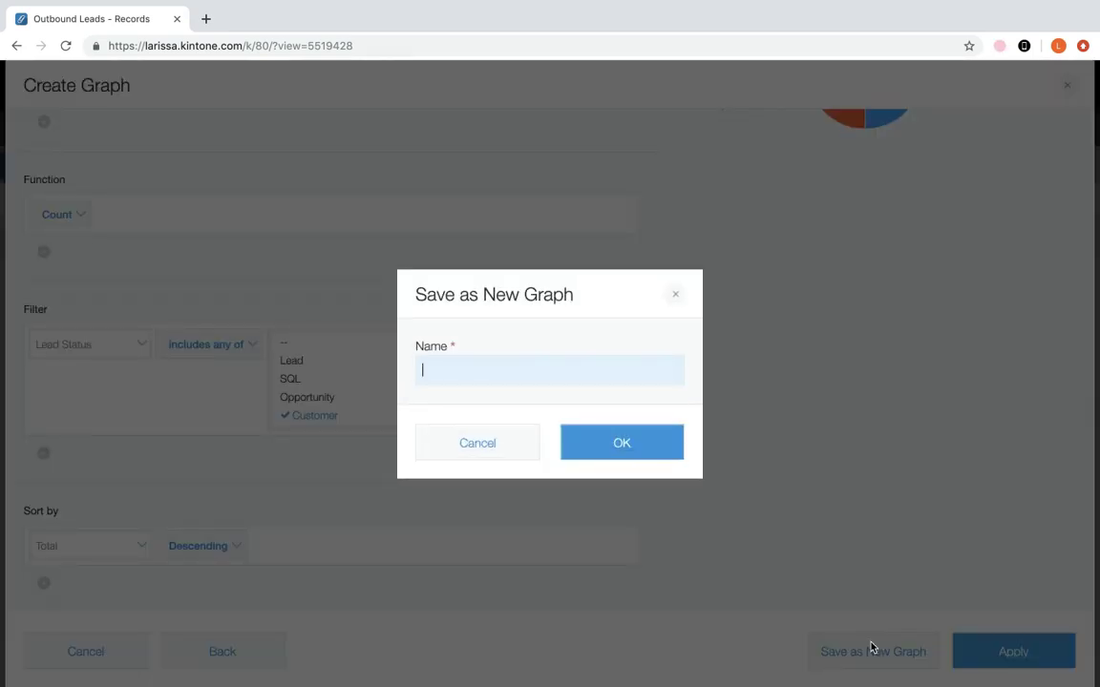
pyautogui.write('Customers by Sales Rep')
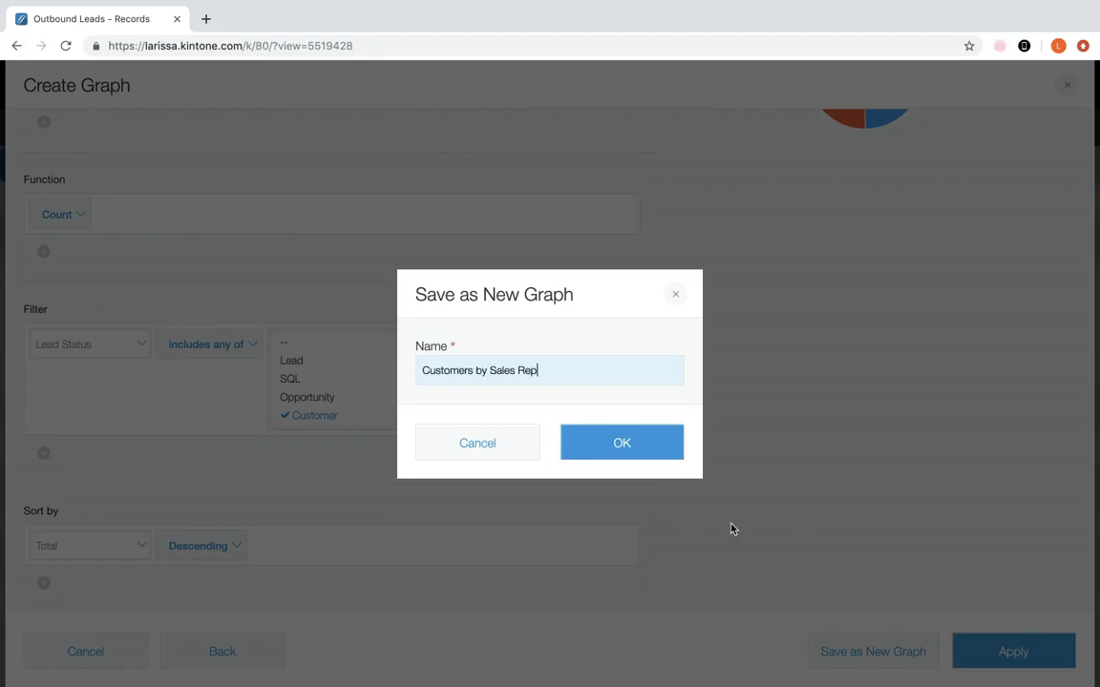
pyautogui.click(642, 447)
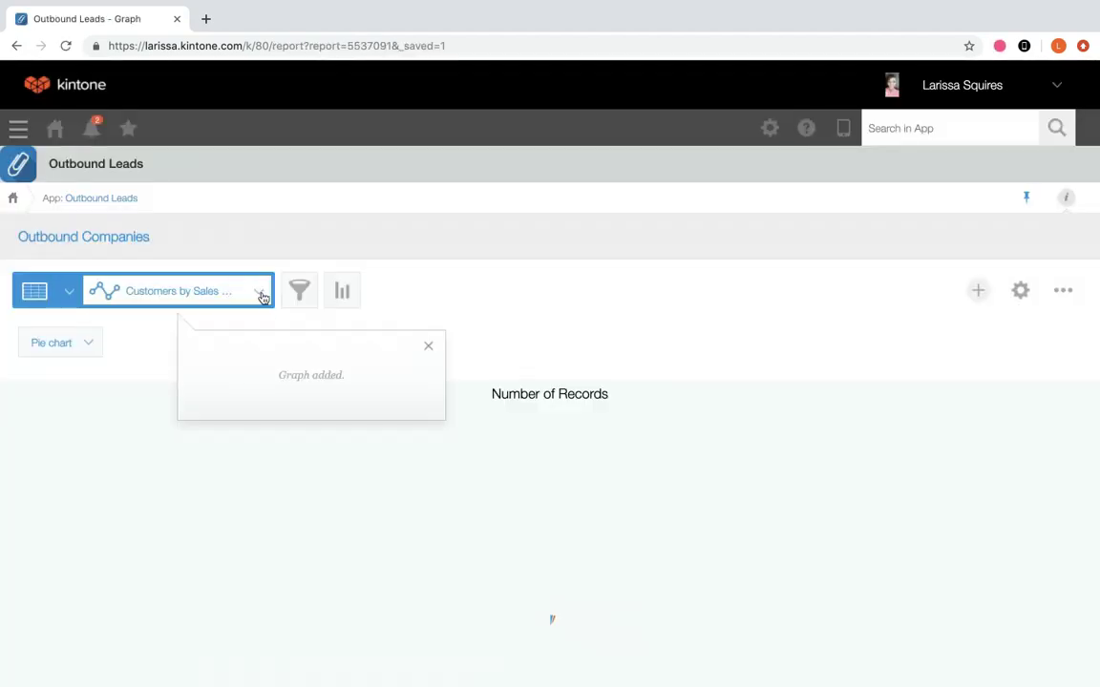
# Step: Check the app's graph list for the new Customers by Sales Rep graph and dismiss the notification
pyautogui.click(259, 292)
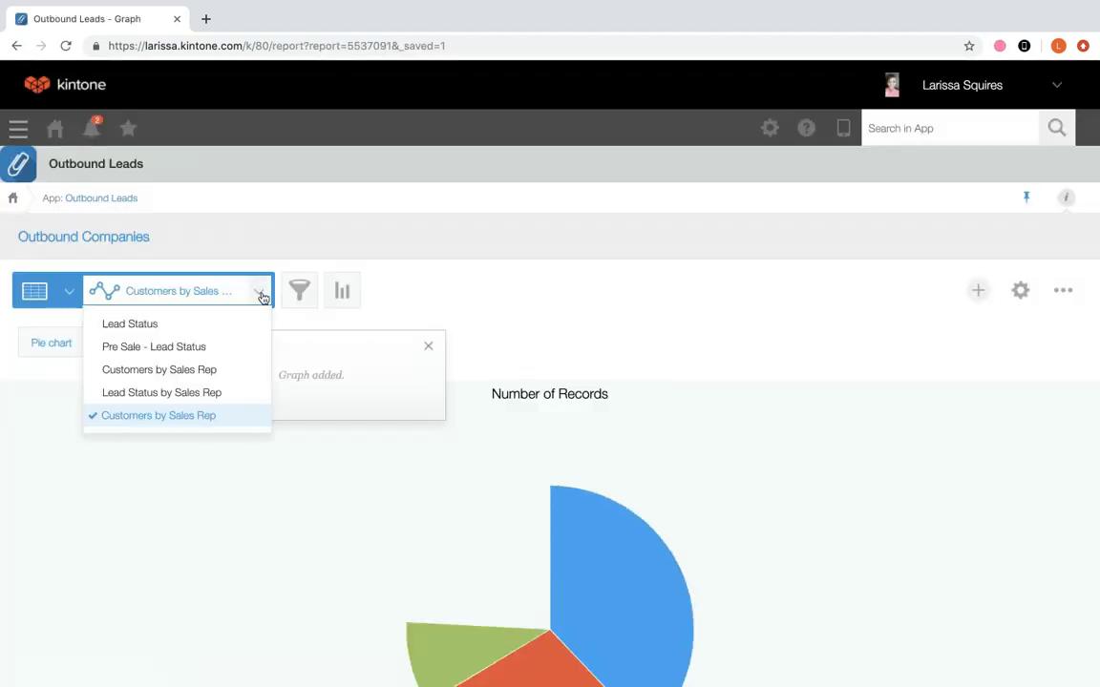
pyautogui.click(419, 306)
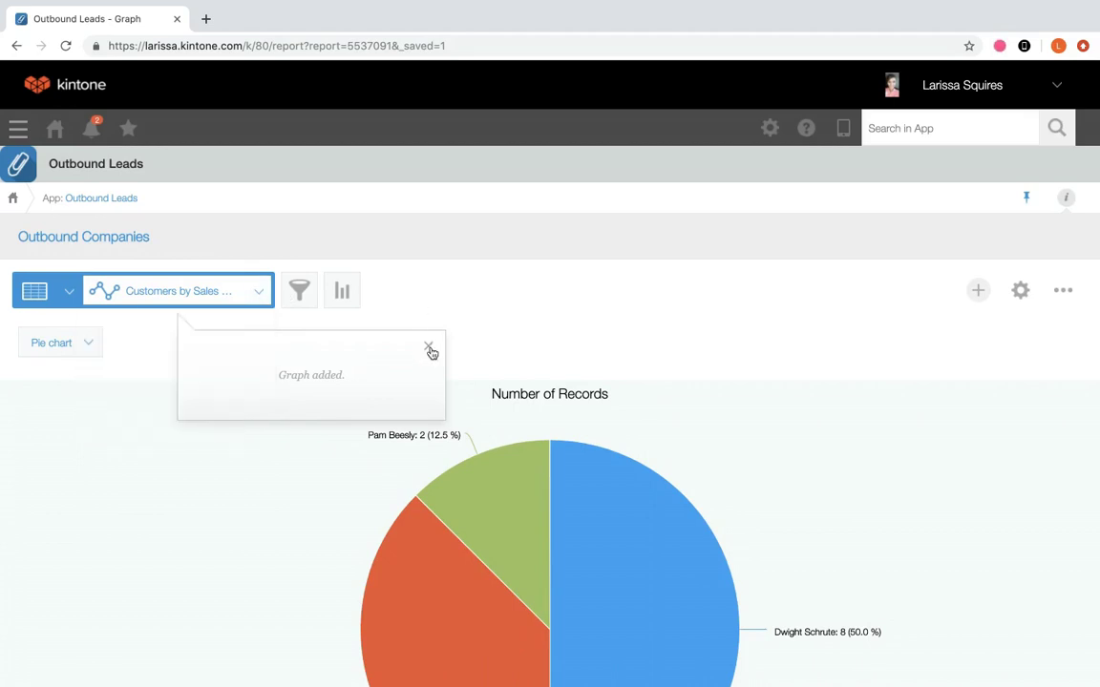
pyautogui.click(428, 345)
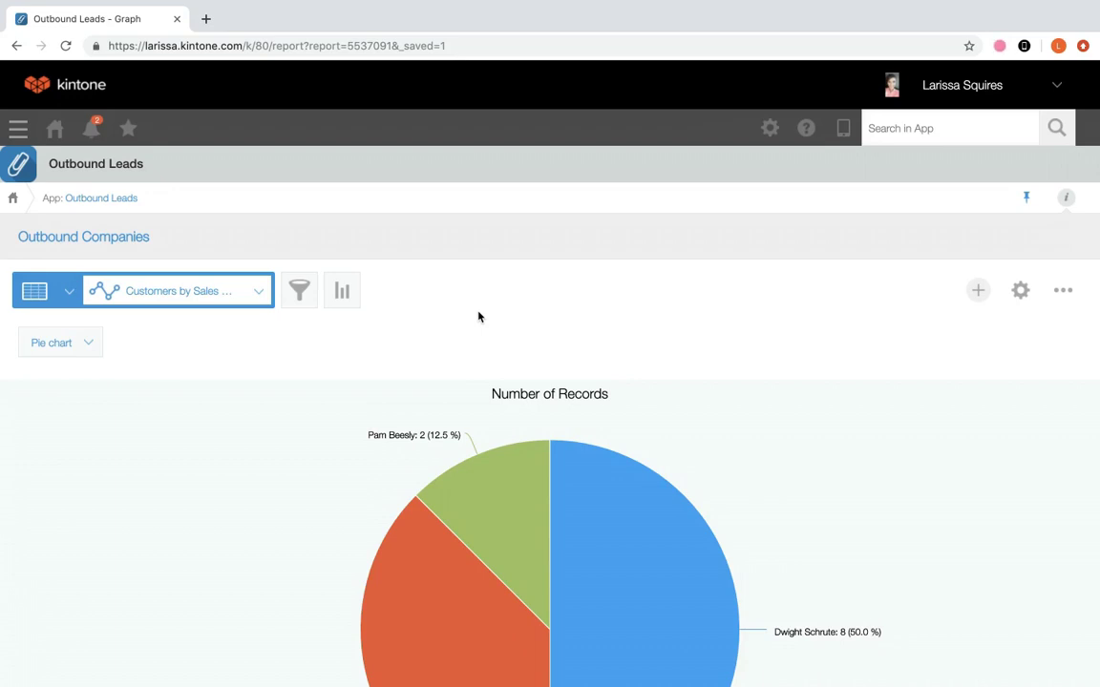
# Step: Reopen the Customers by Sales Rep graph's options to review its settings and saving choices
pyautogui.click(342, 291)
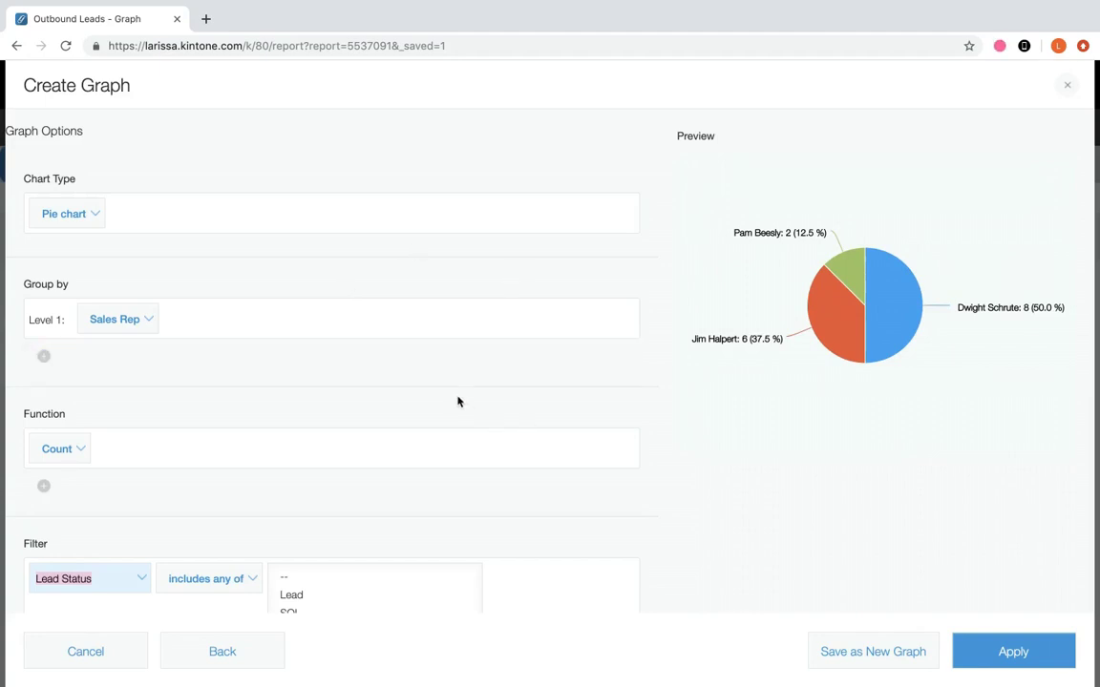
pyautogui.click(863, 651)
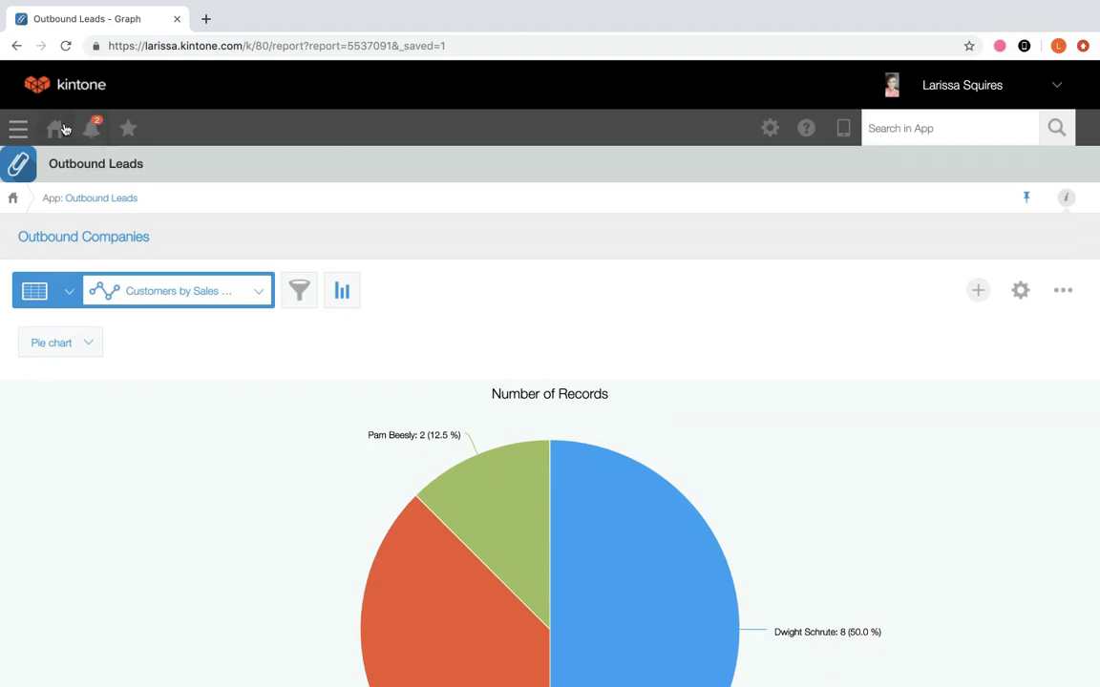
# Step: Open the public Sales space from the list of joined spaces
pyautogui.click(19, 130)
pyautogui.moveTo(52, 216)
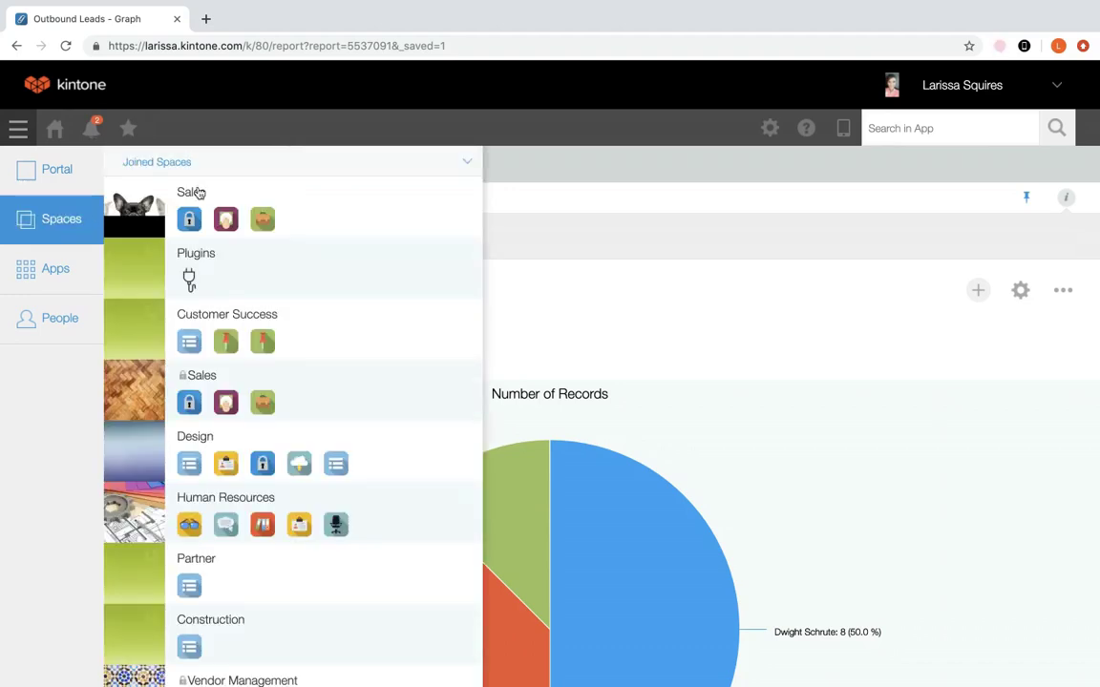
pyautogui.click(199, 191)
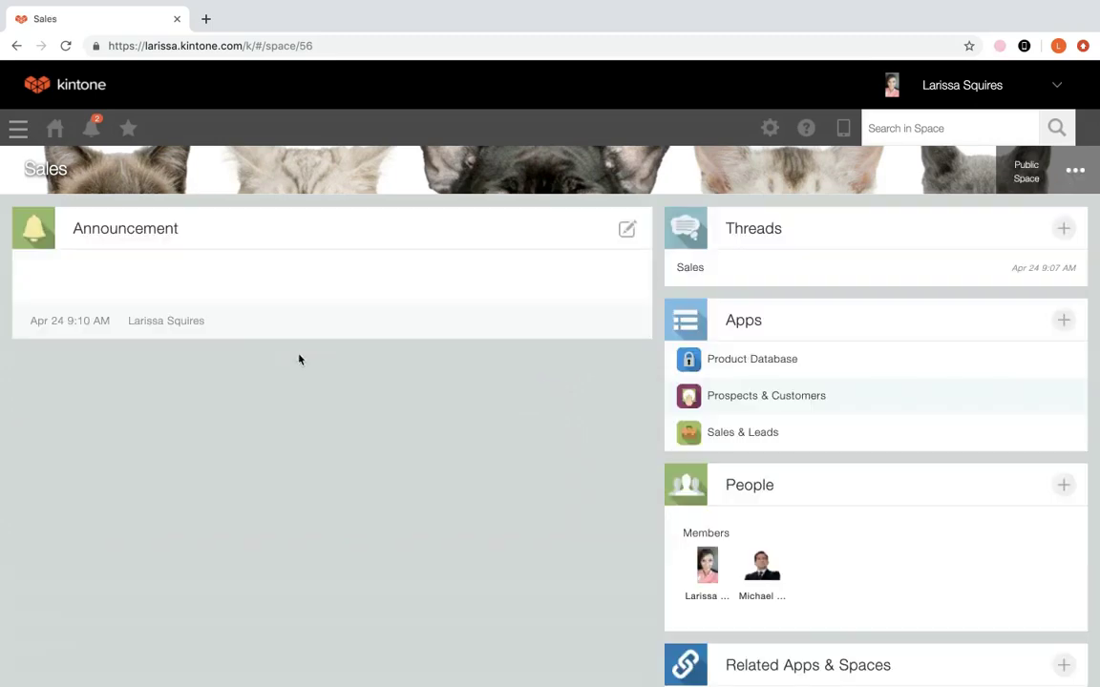
# Step: Edit the Sales space's announcement and choose the Outbound Leads app as the attachment, searching for "outbou"
pyautogui.click(626, 229)
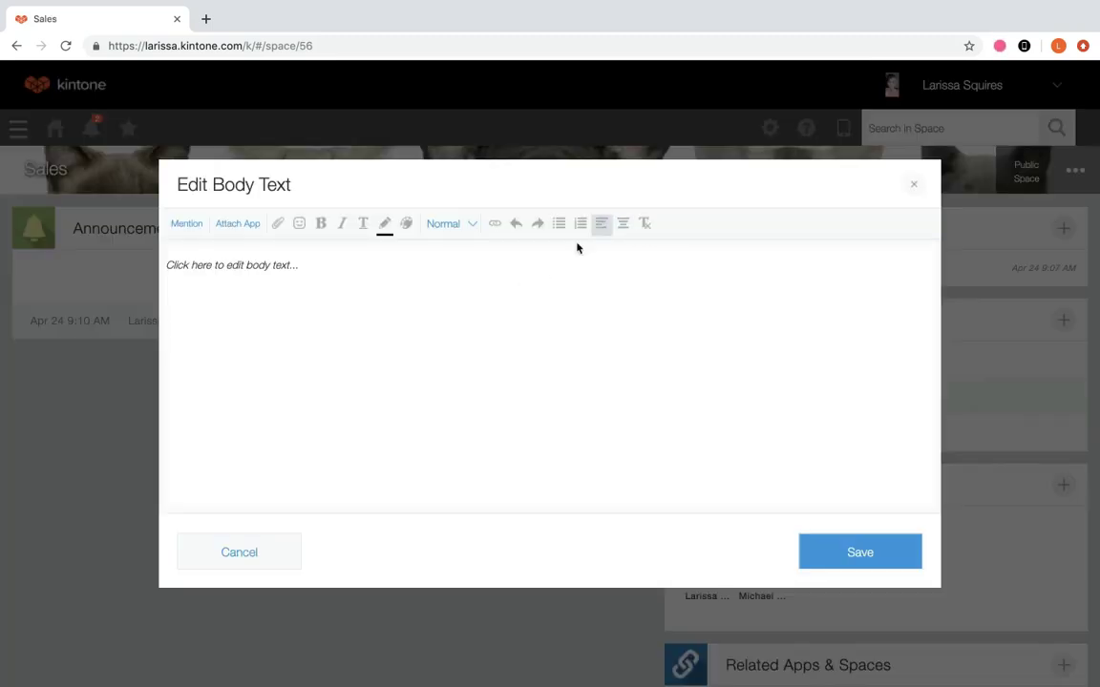
pyautogui.click(247, 225)
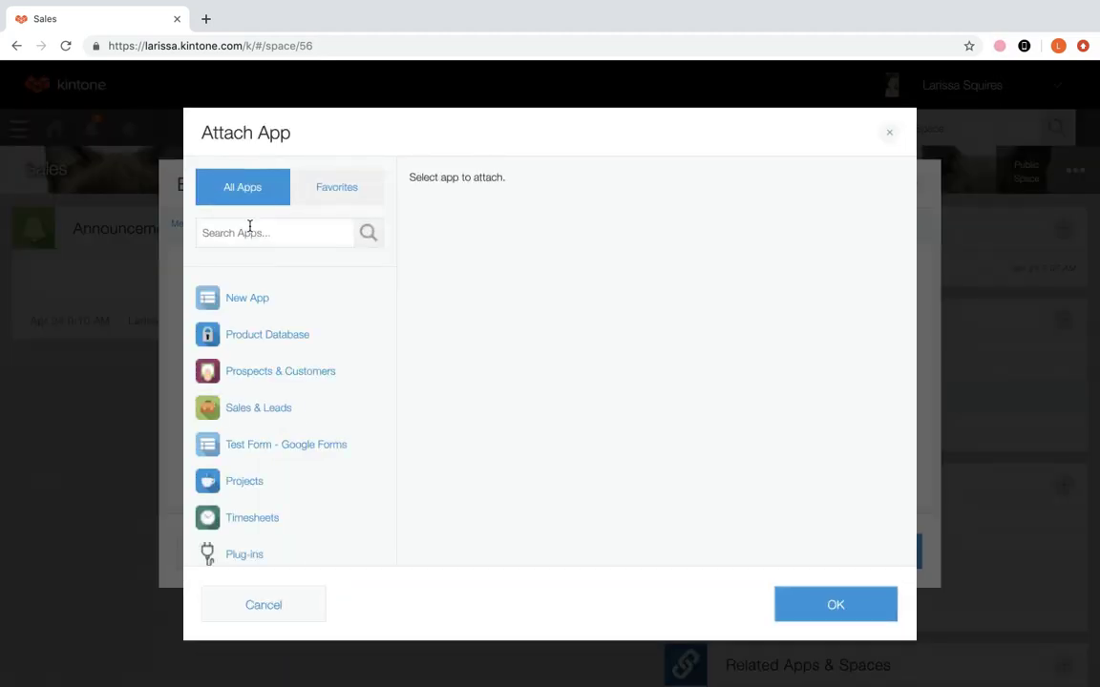
pyautogui.click(258, 230)
pyautogui.write('ou')
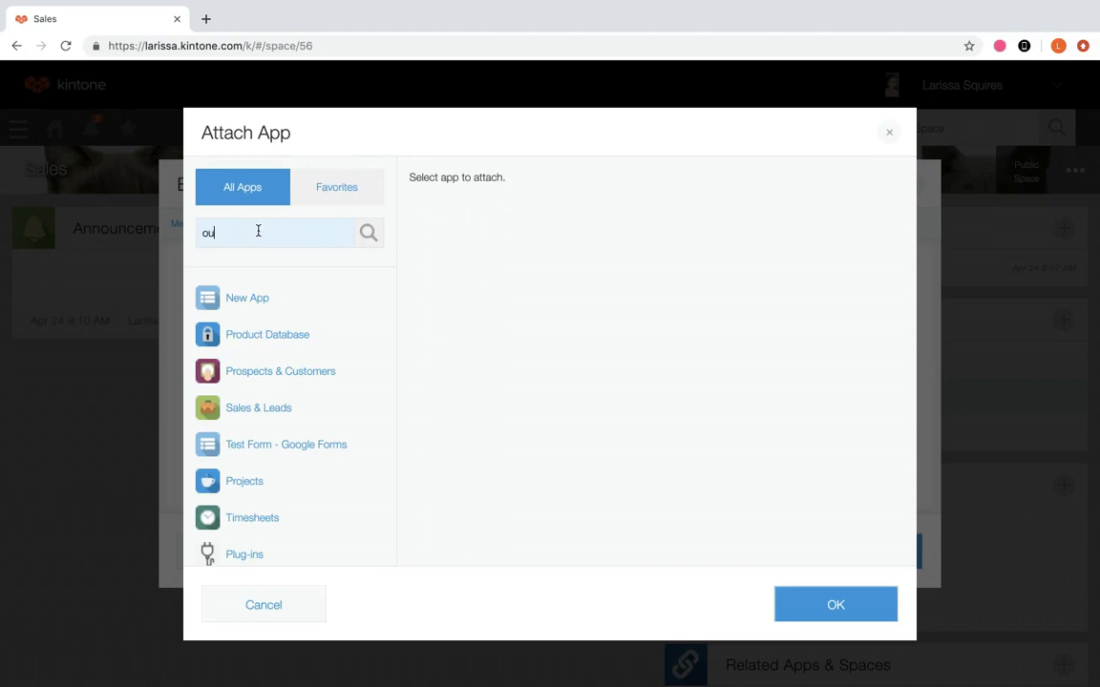
pyautogui.write('tbou')
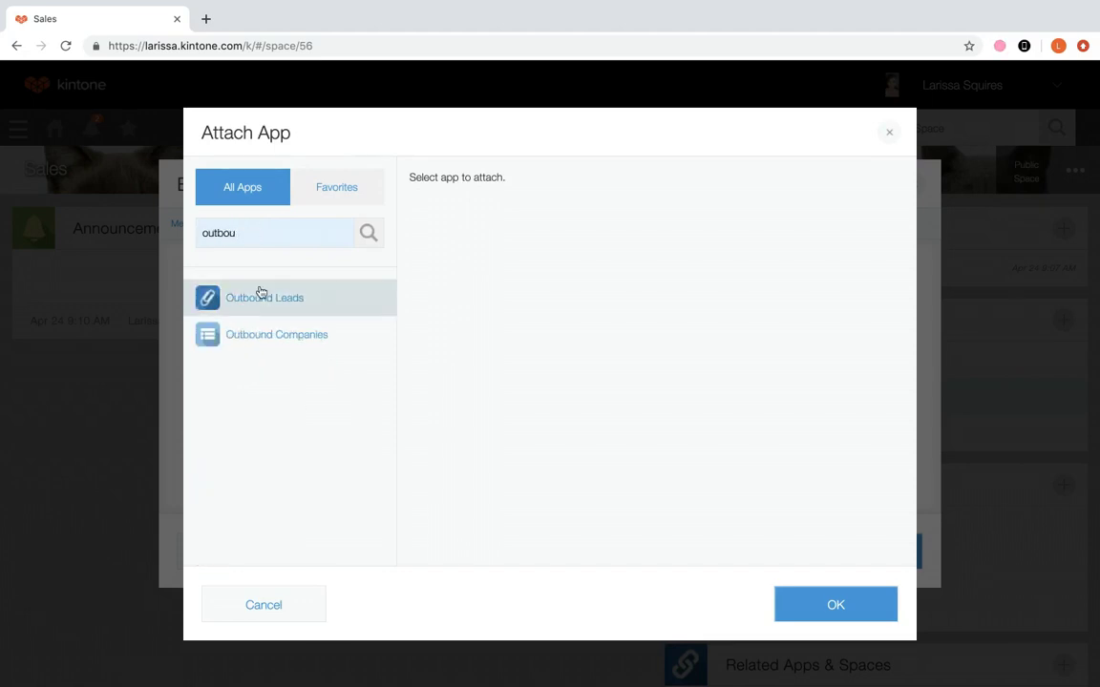
pyautogui.click(259, 291)
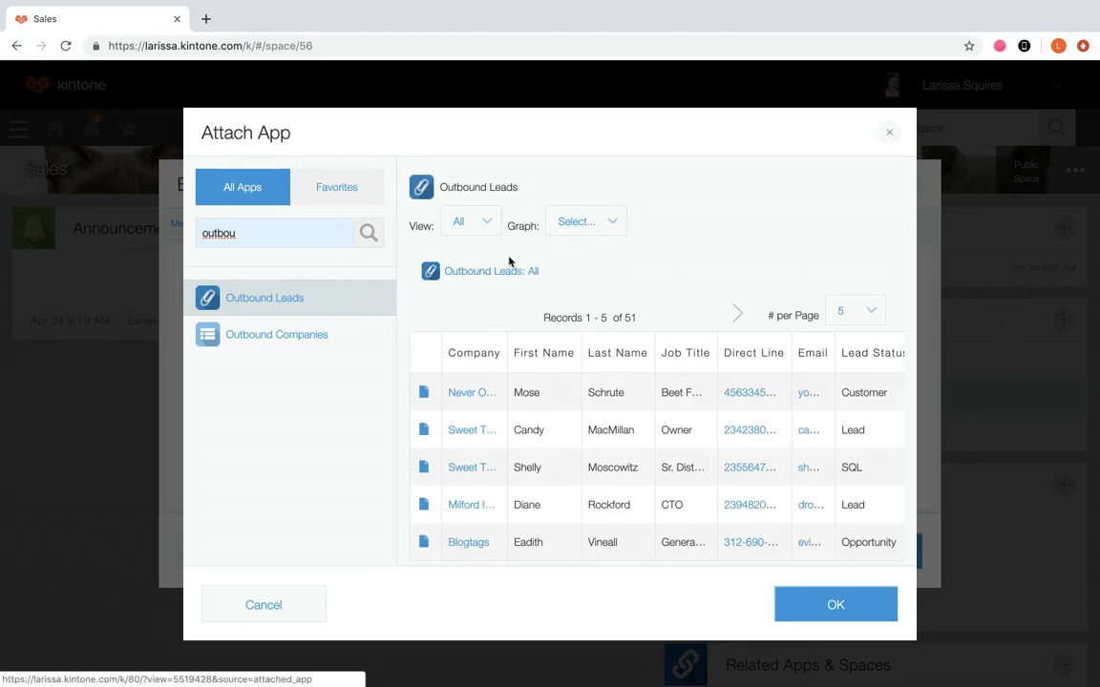
# Step: Attach the last-listed Customers by Sales Rep graph of Outbound Leads to the announcement body
pyautogui.click(488, 226)
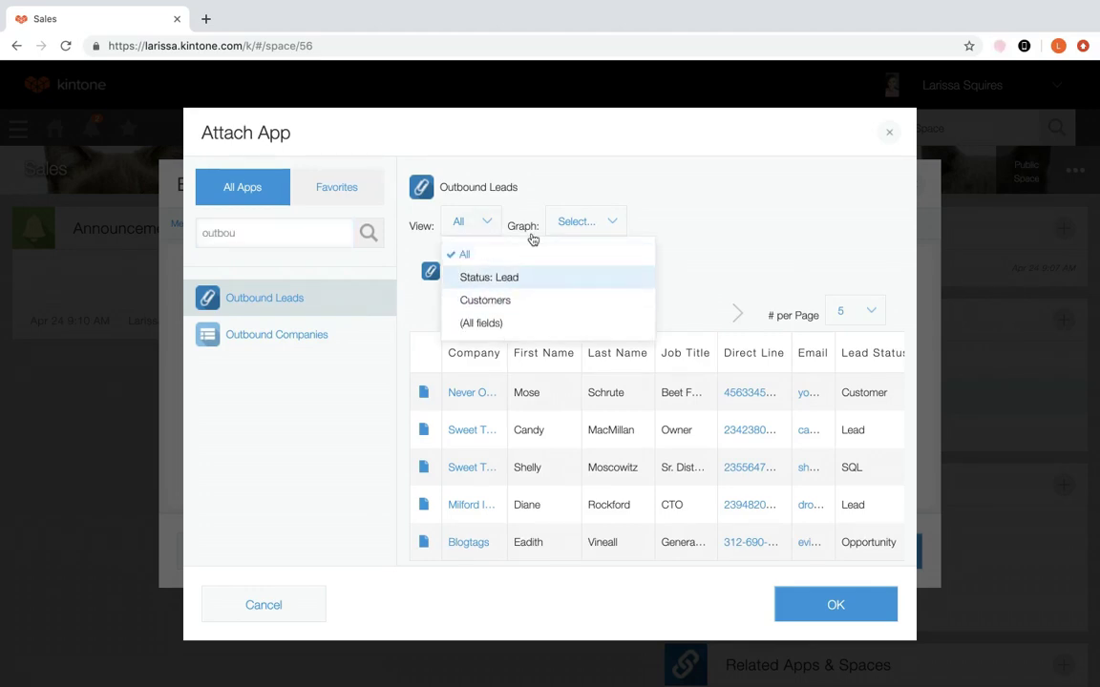
pyautogui.click(607, 224)
pyautogui.click(478, 223)
pyautogui.click(591, 225)
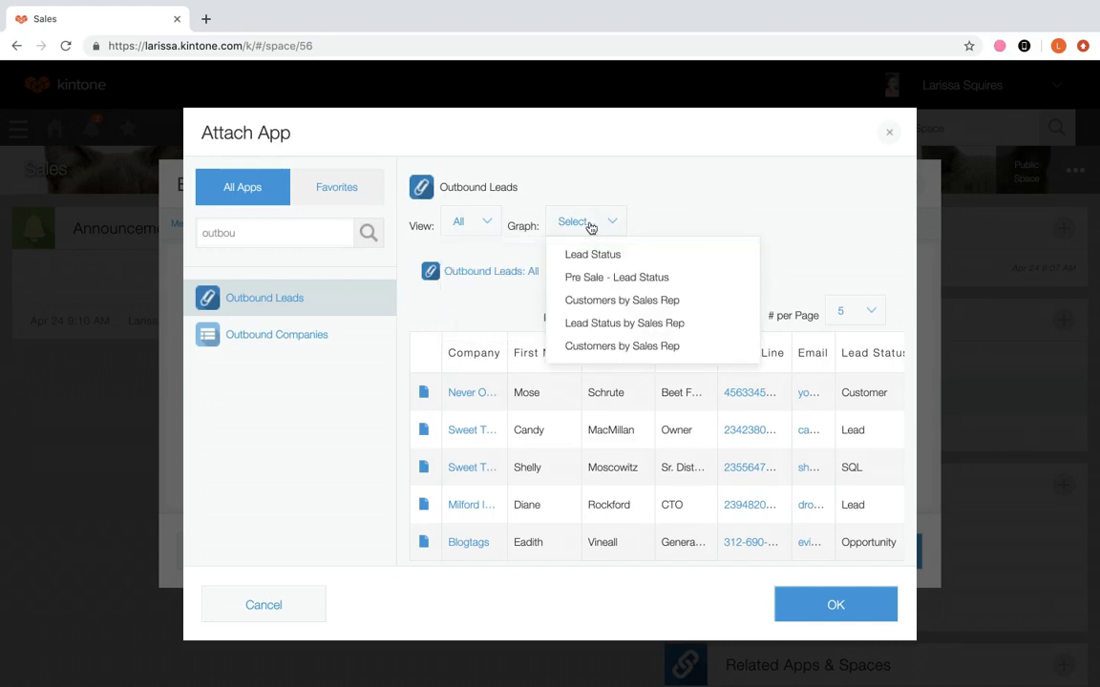
pyautogui.click(613, 346)
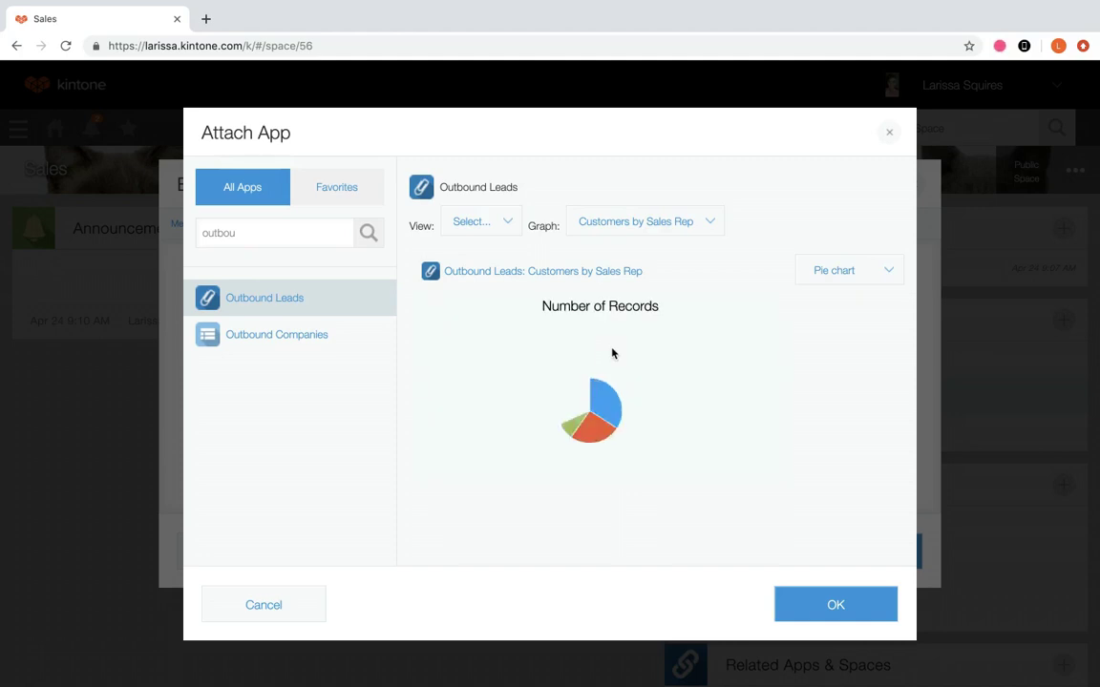
pyautogui.click(821, 610)
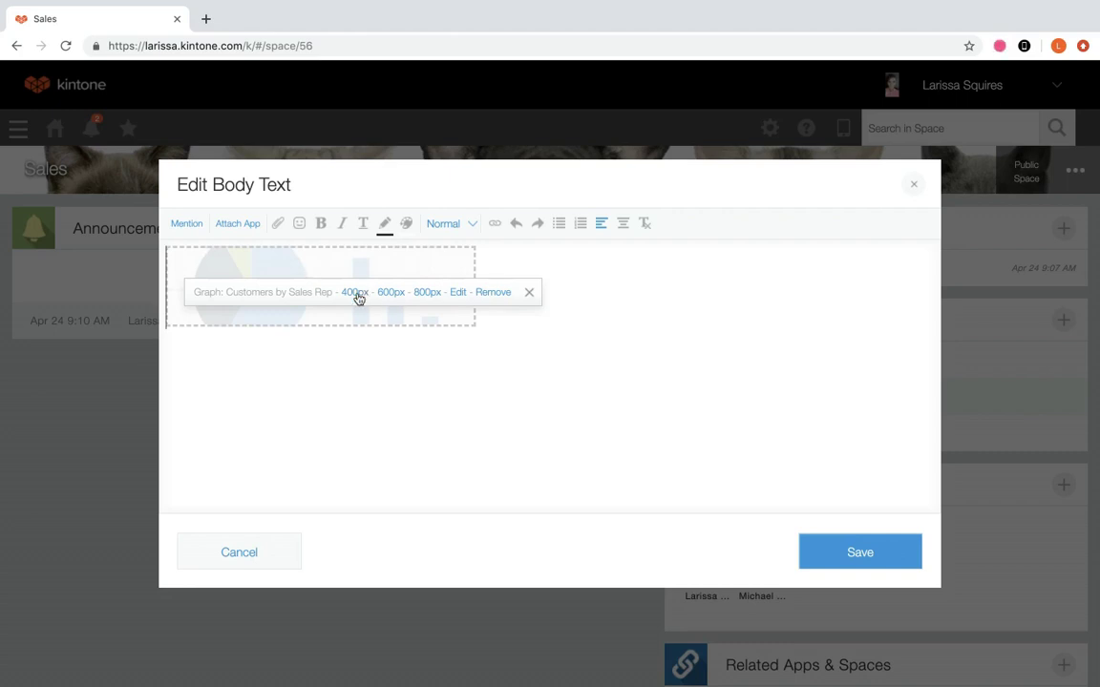
# Step: Set the attached graph's width to 600px and save the announcement
pyautogui.click(391, 299)
pyautogui.click(427, 296)
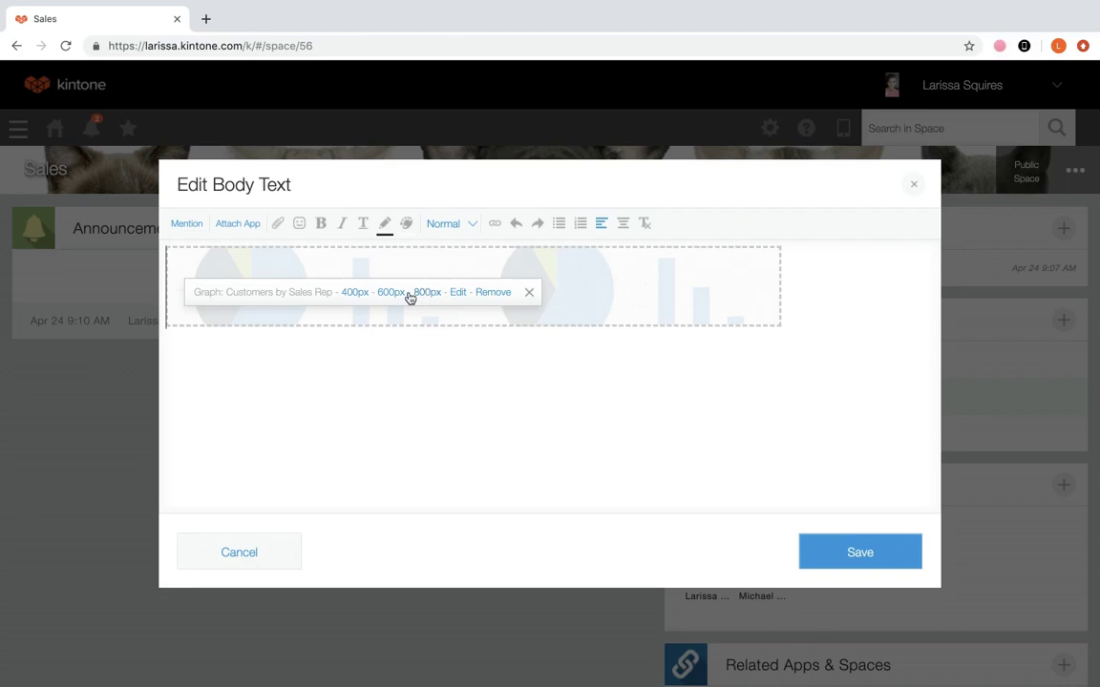
pyautogui.click(392, 296)
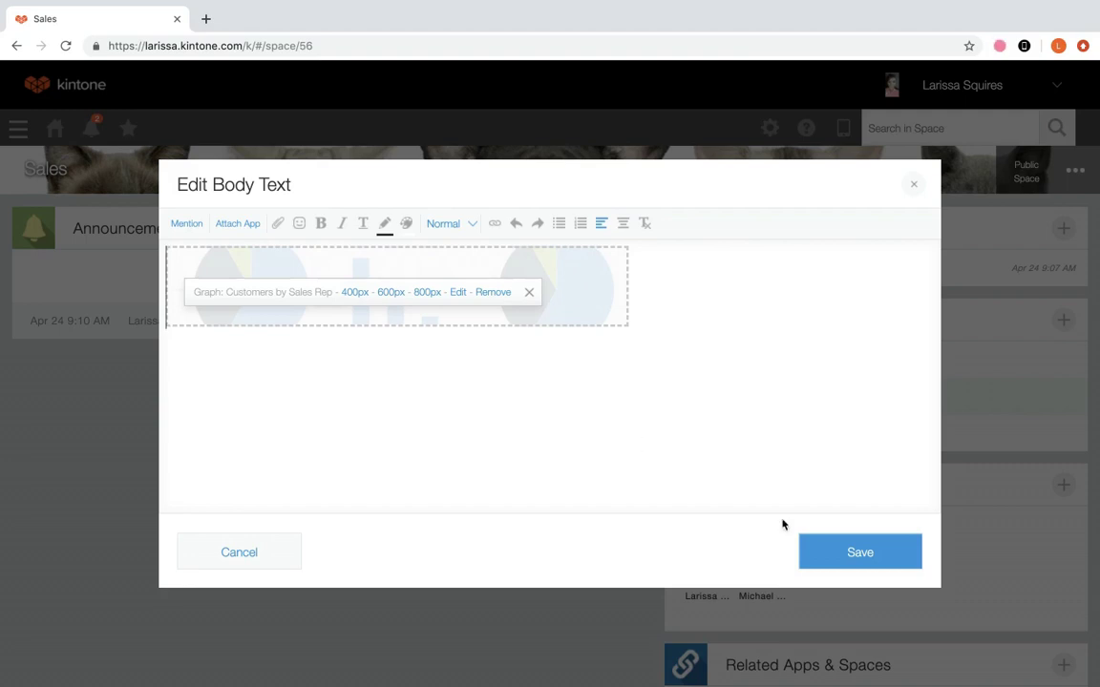
pyautogui.click(815, 551)
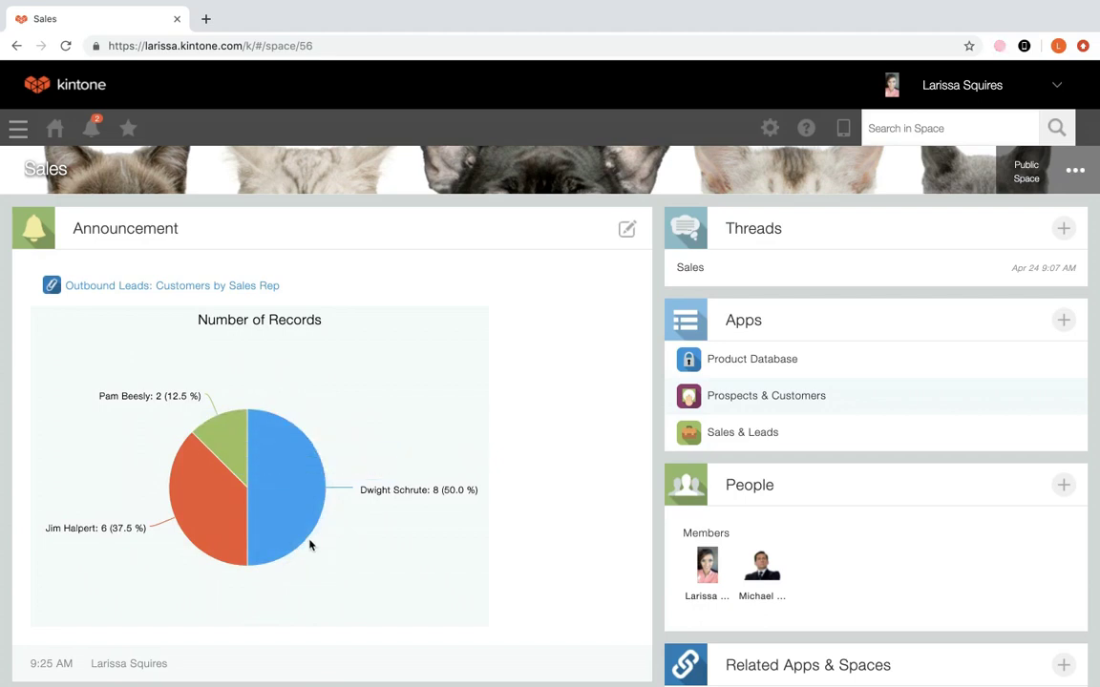
pyautogui.moveTo(400, 494)
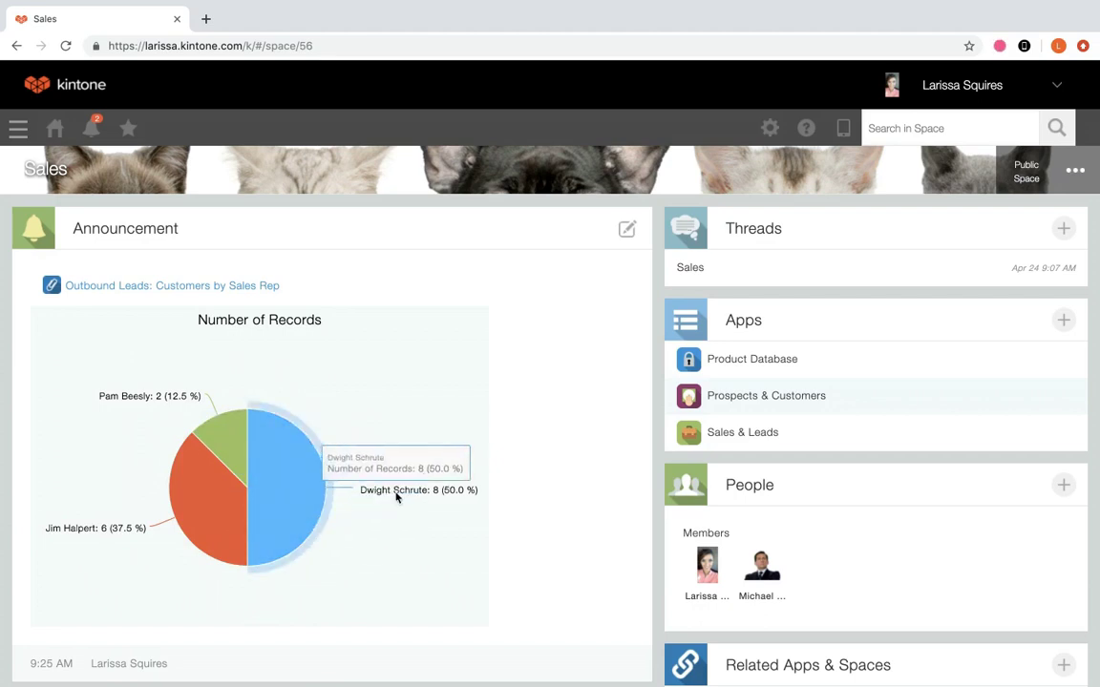